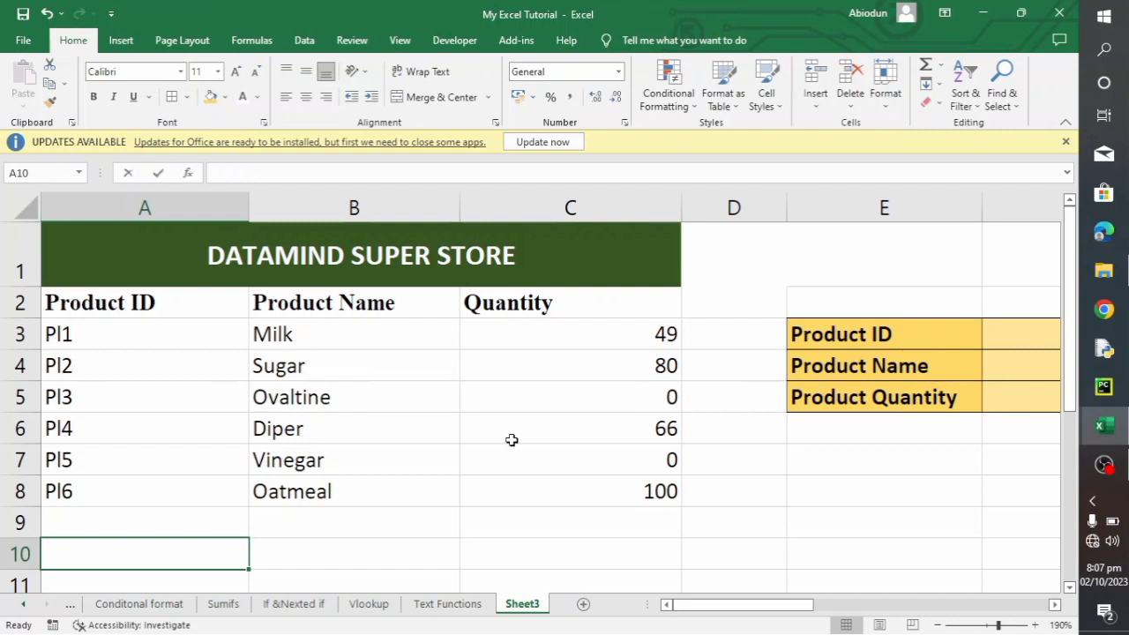
# - Enter an INDEX formula in A10 that returns row 3, column 3 of the range A3:C8
pyautogui.write('=INDEX')
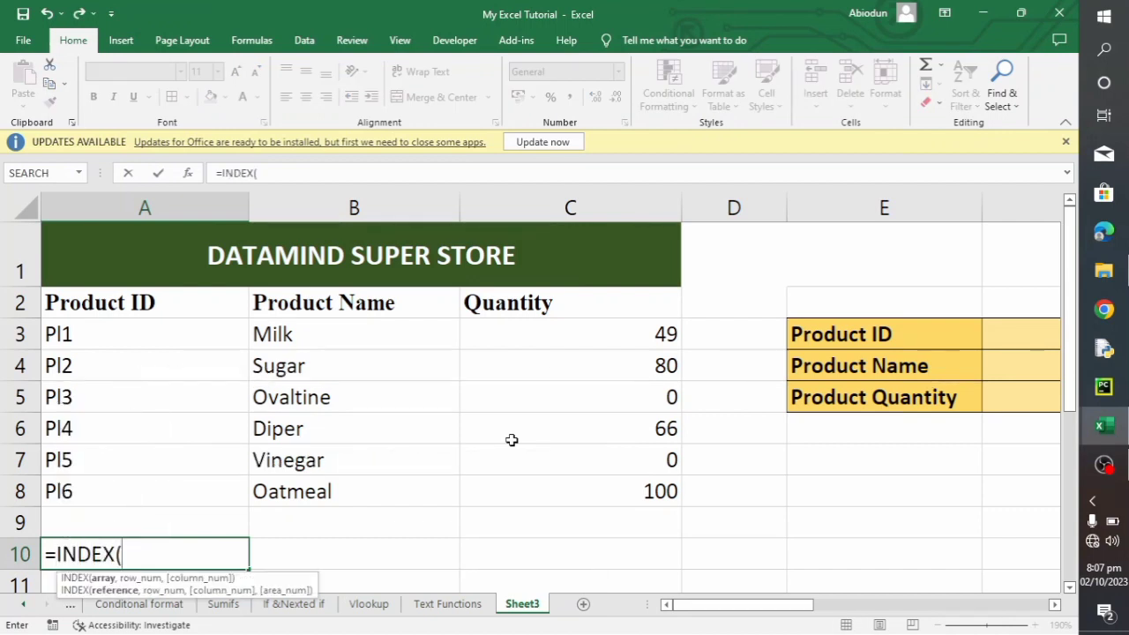
pyautogui.write('(')
pyautogui.moveTo(112, 328); pyautogui.dragTo(608, 482)
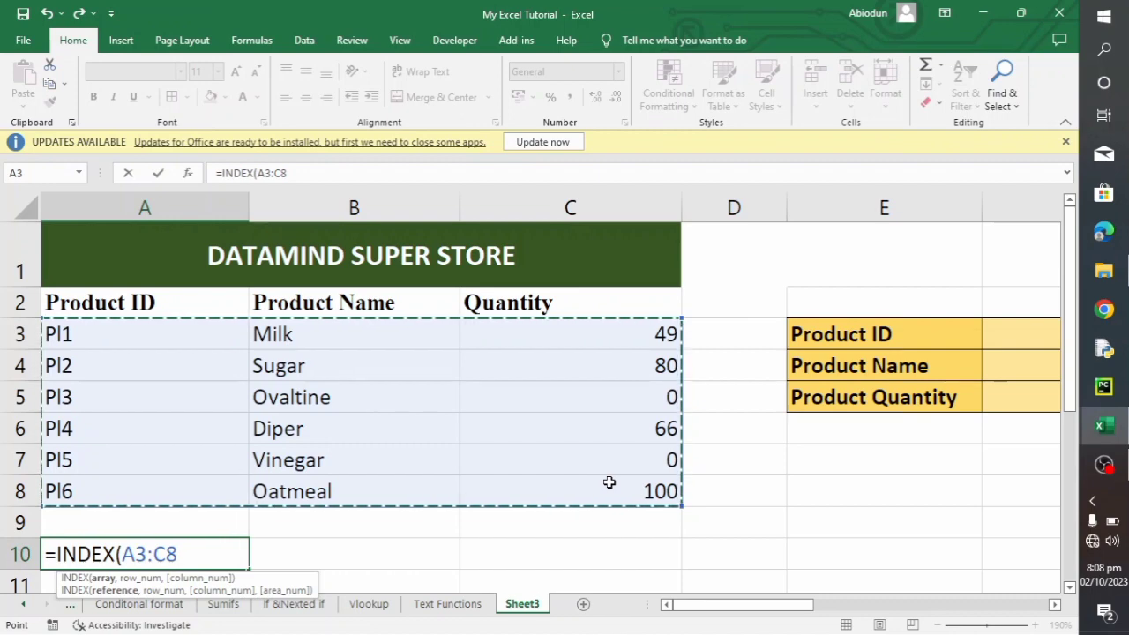
pyautogui.write(',')
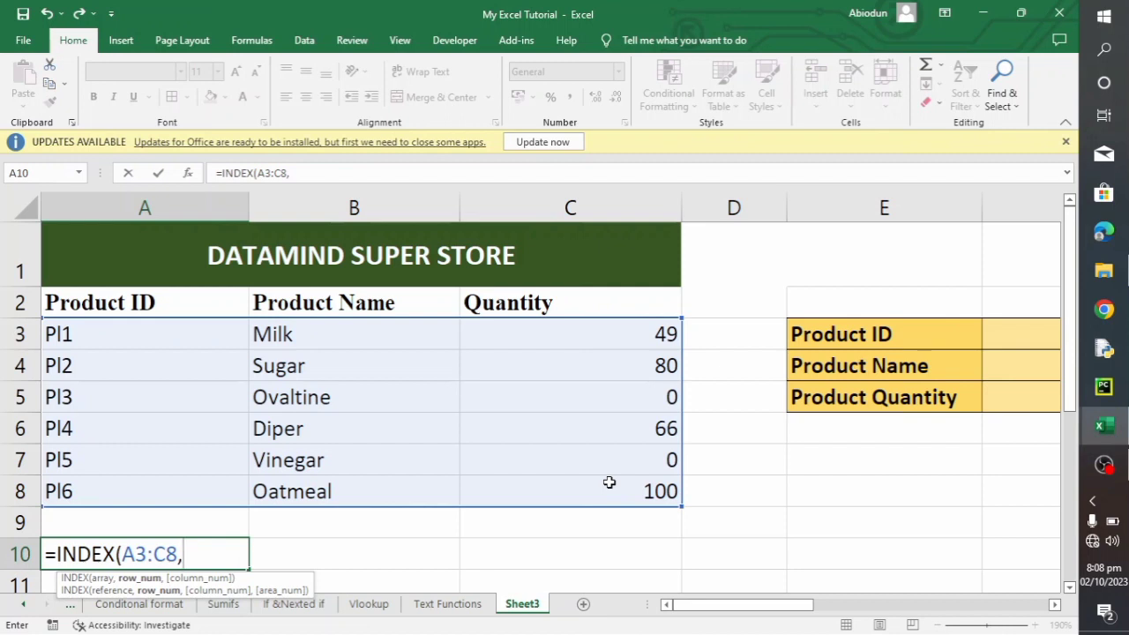
pyautogui.write('3,')
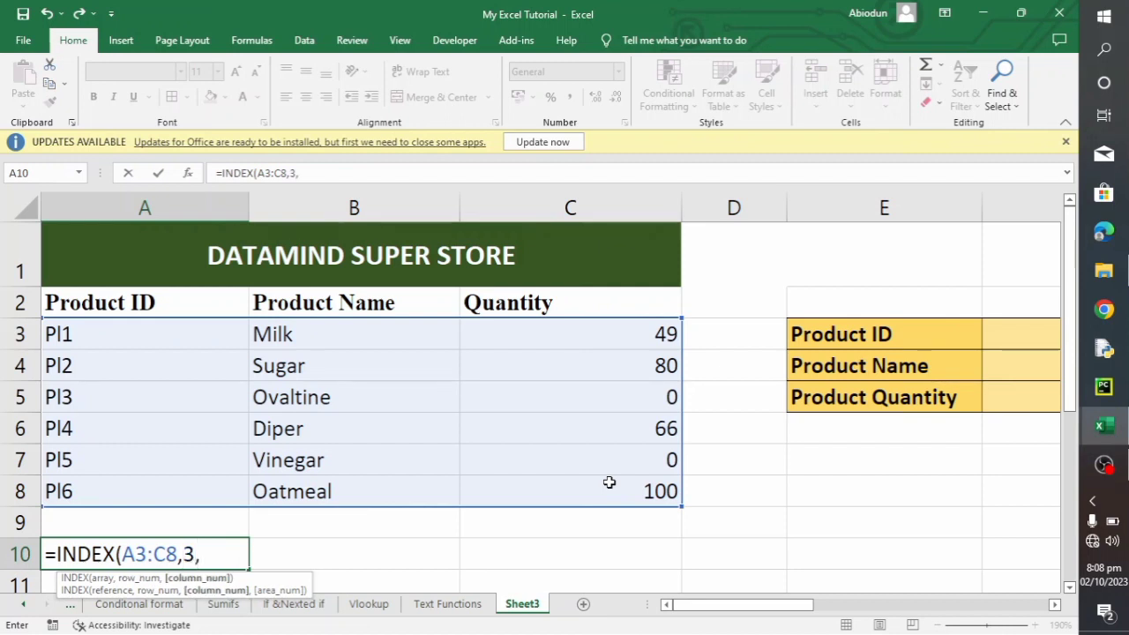
pyautogui.write('3)')
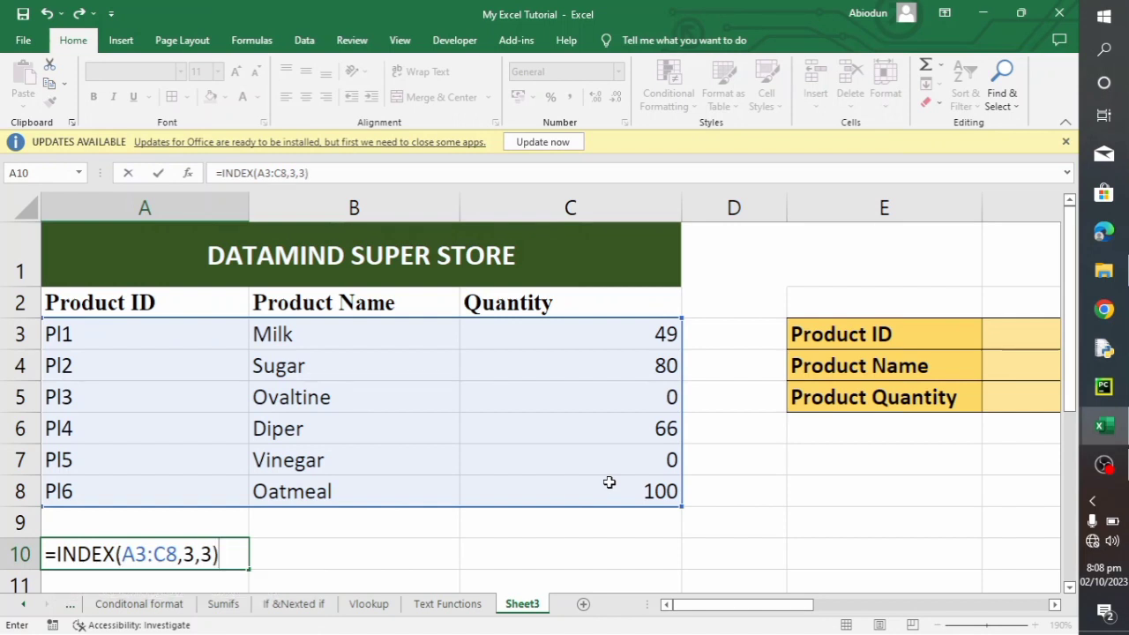
pyautogui.press('Return')
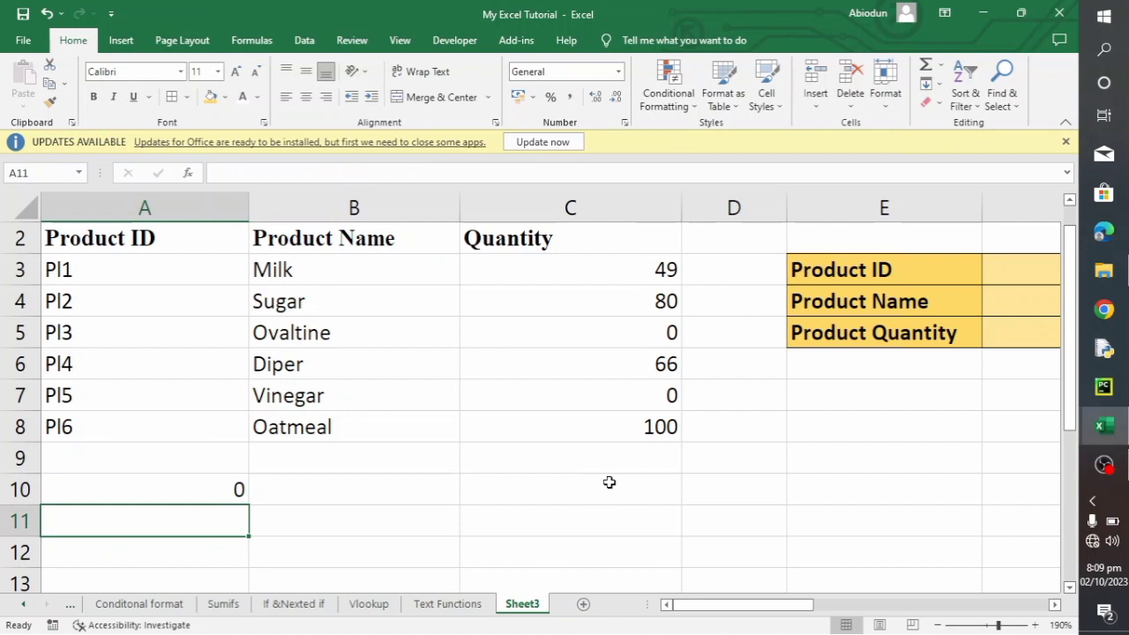
# - Begin a MATCH formula in A11 with "Pl3" as the lookup value
pyautogui.write('=MAT')
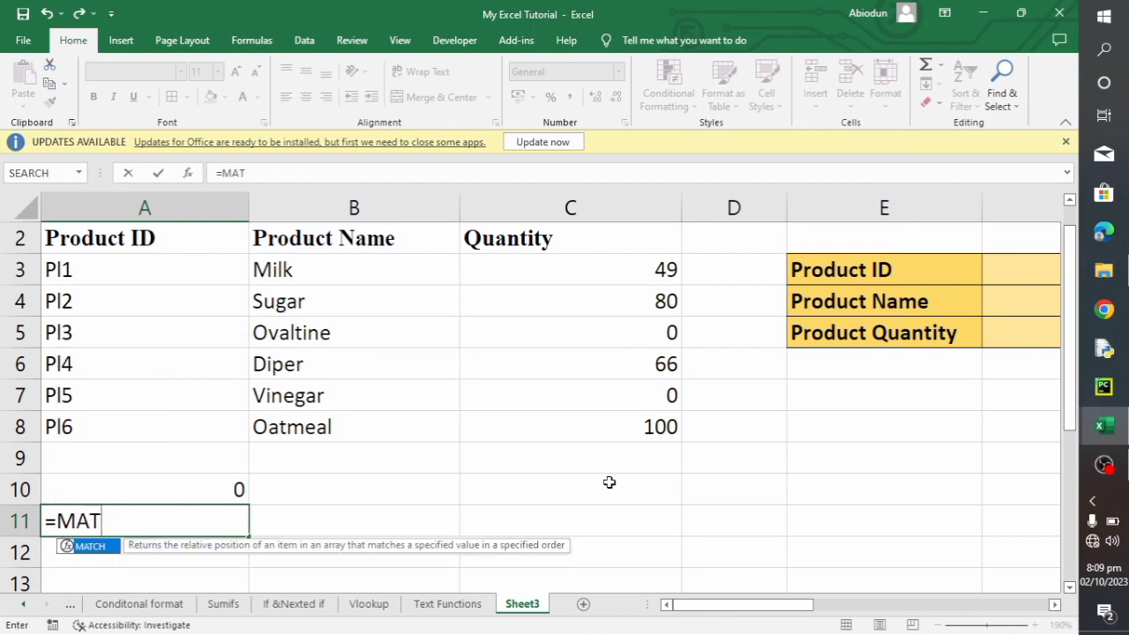
pyautogui.write('CH')
pyautogui.press('BackSpace')
pyautogui.write('CH')
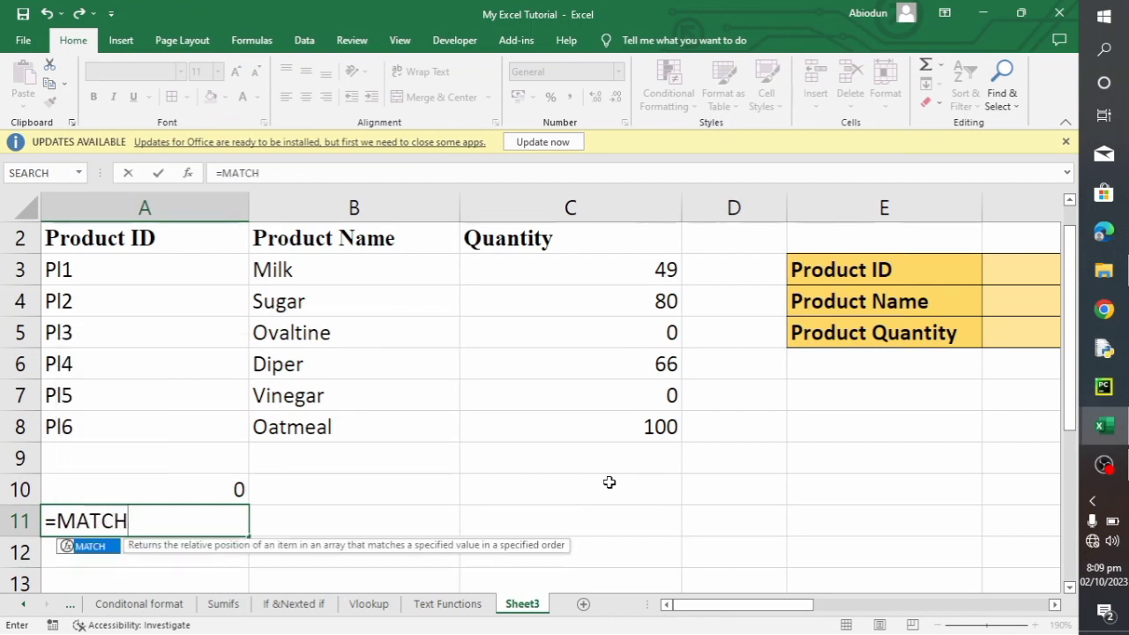
pyautogui.write('(')
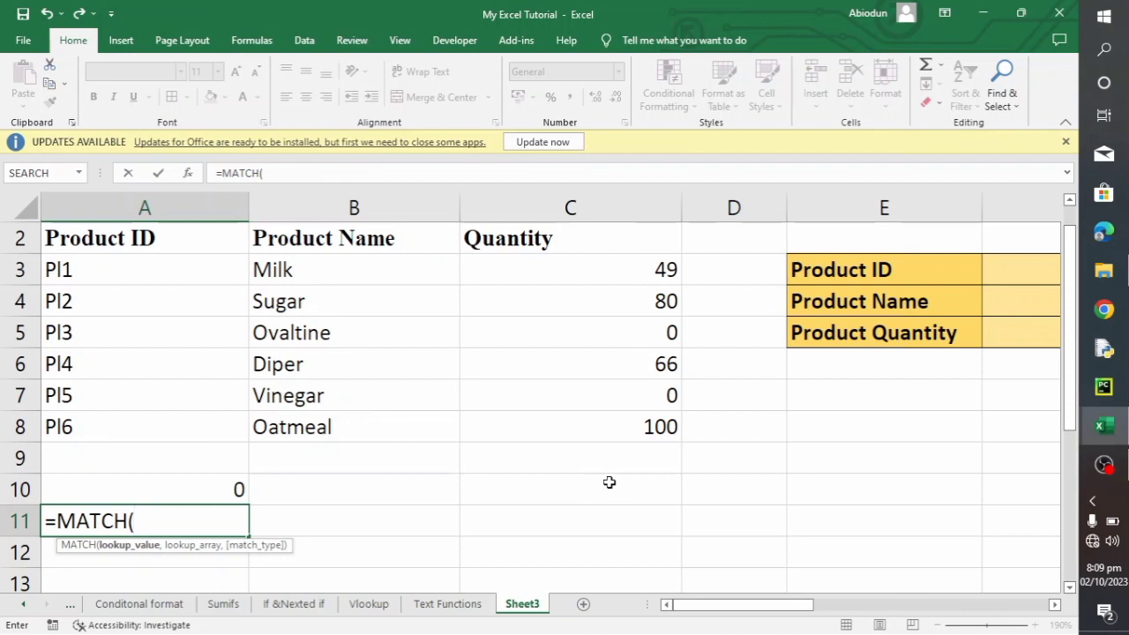
pyautogui.write('"PI3"')
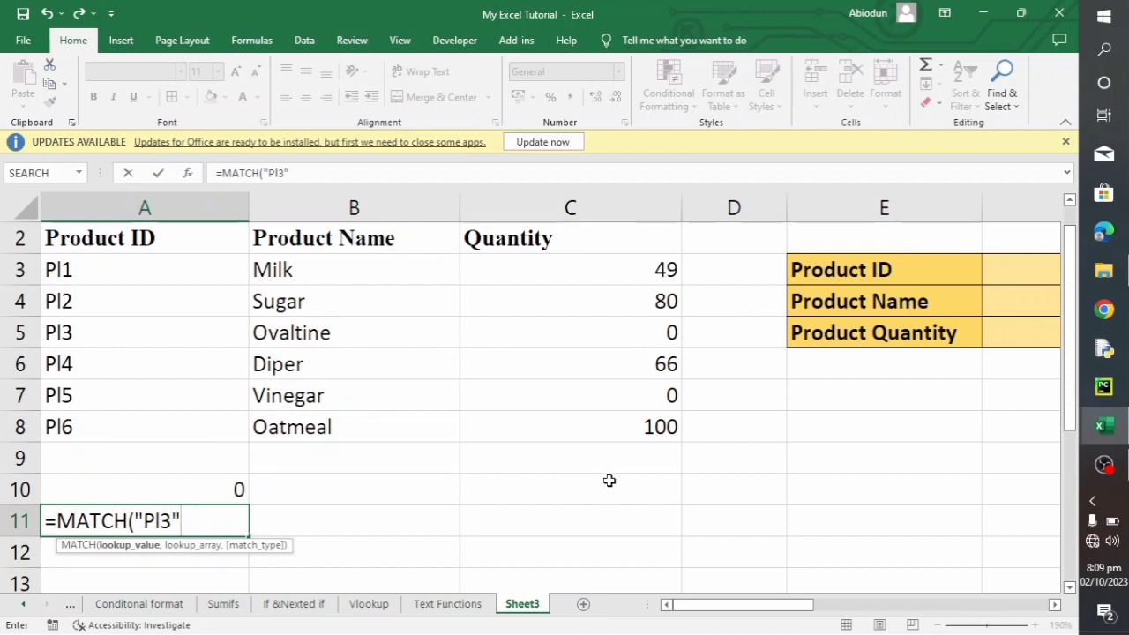
pyautogui.press('Return')
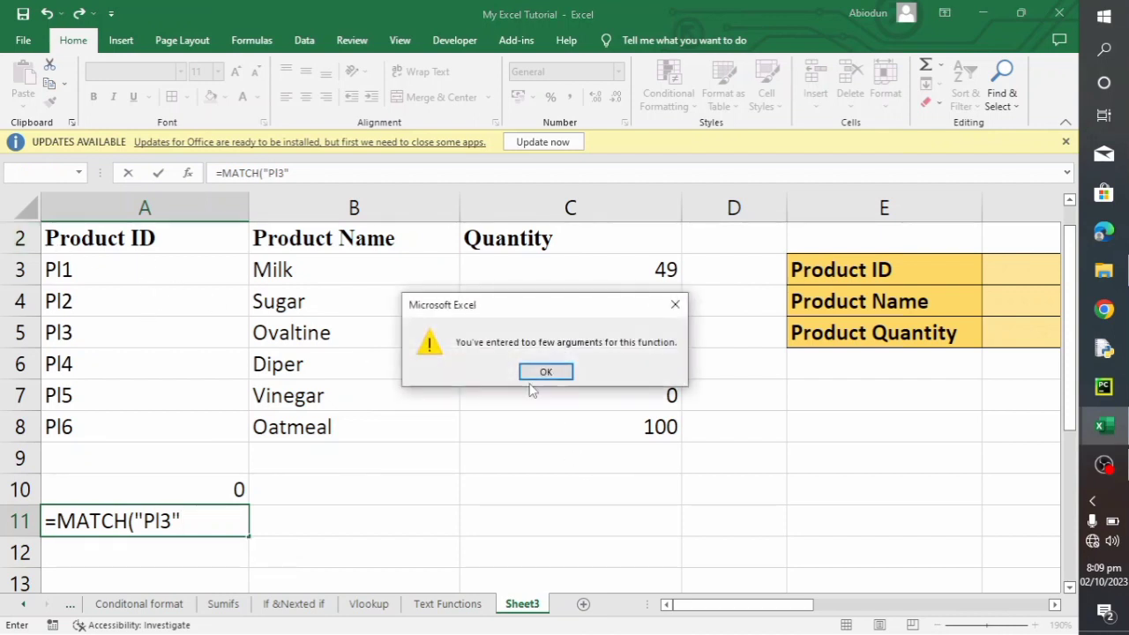
pyautogui.click(544, 375)
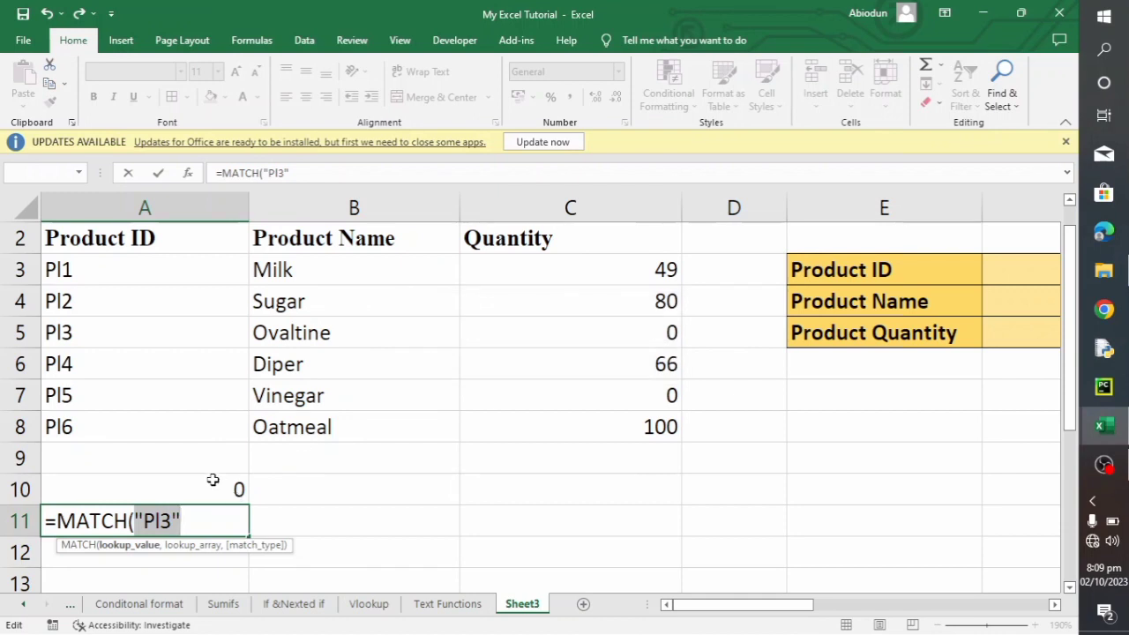
# - Complete the MATCH formula in A11 with lookup array A3:A8 and match type 0 for an exact match
pyautogui.click(188, 516)
pyautogui.write(',')
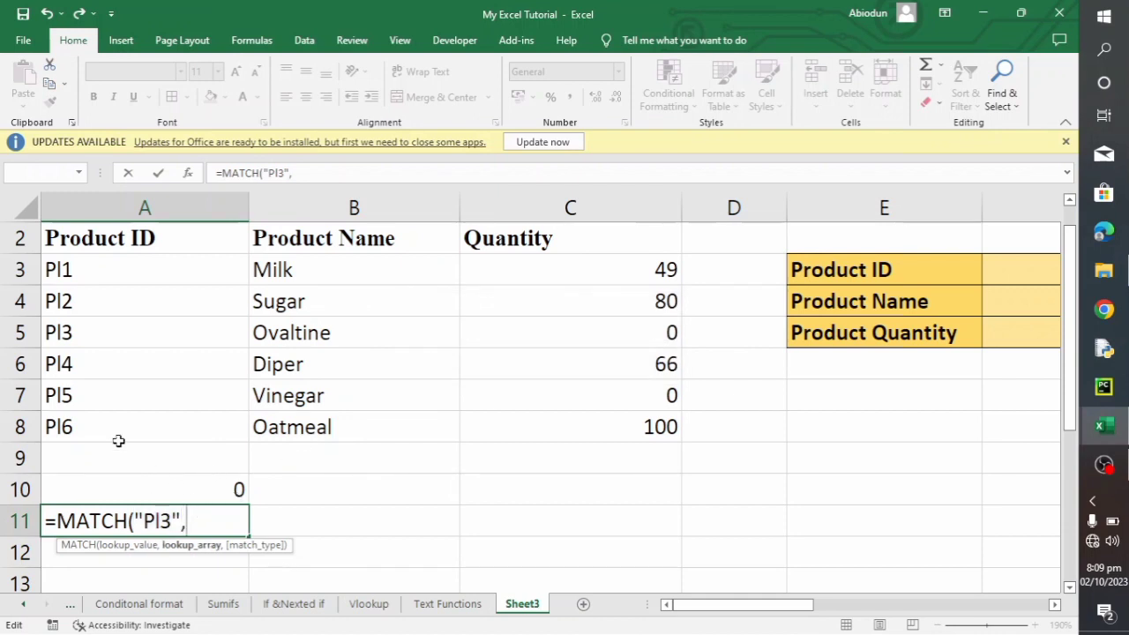
pyautogui.moveTo(107, 275); pyautogui.dragTo(118, 411)
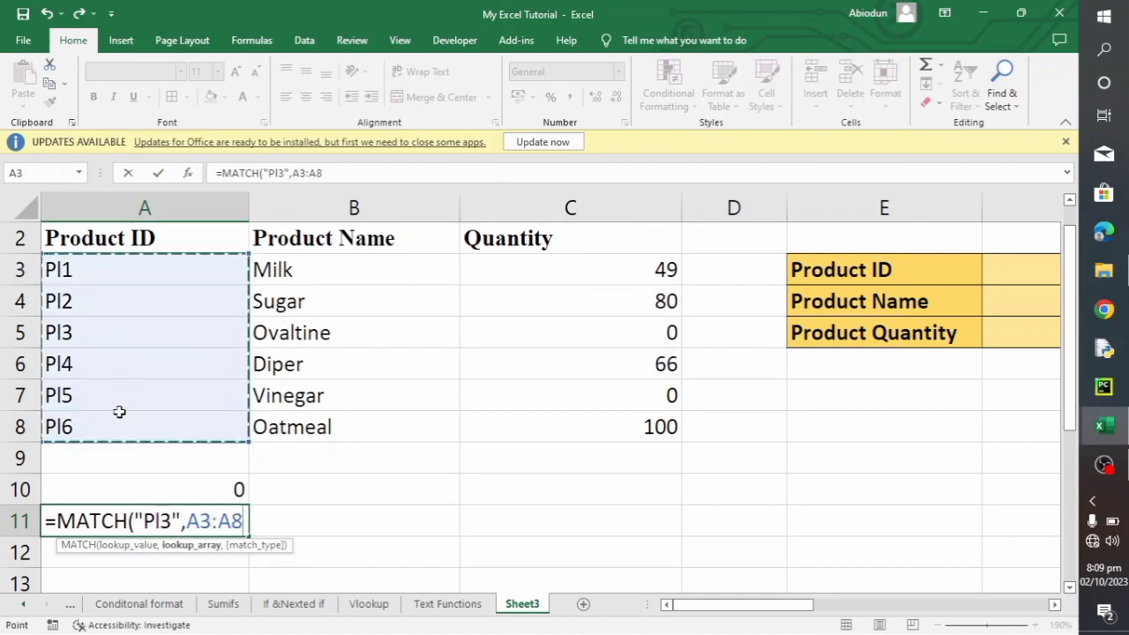
pyautogui.write(',')
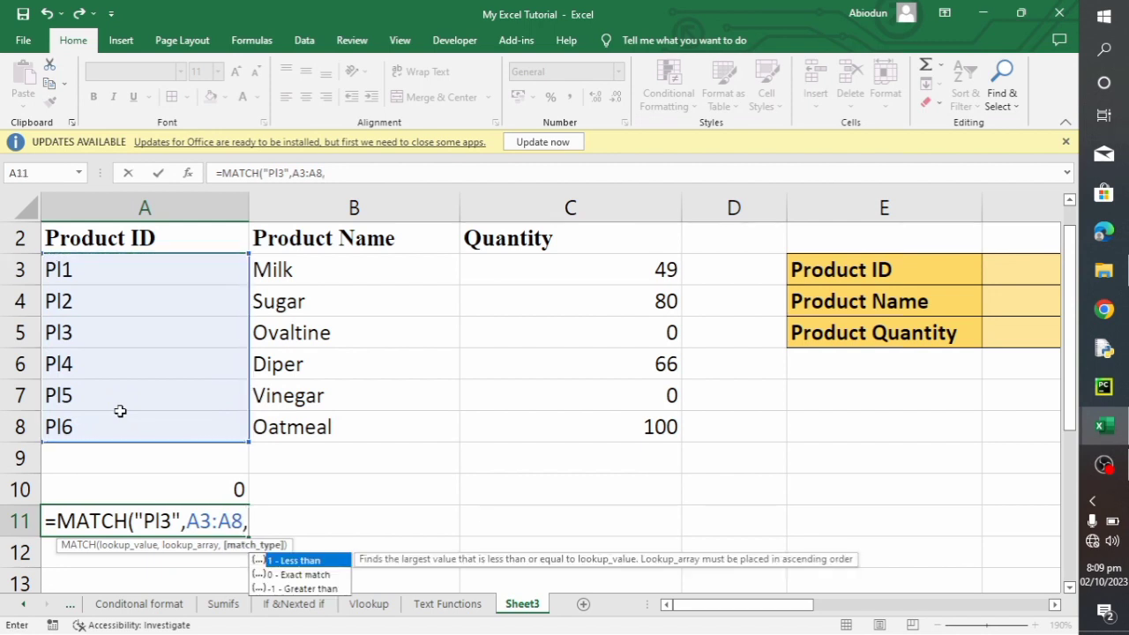
pyautogui.write('0)')
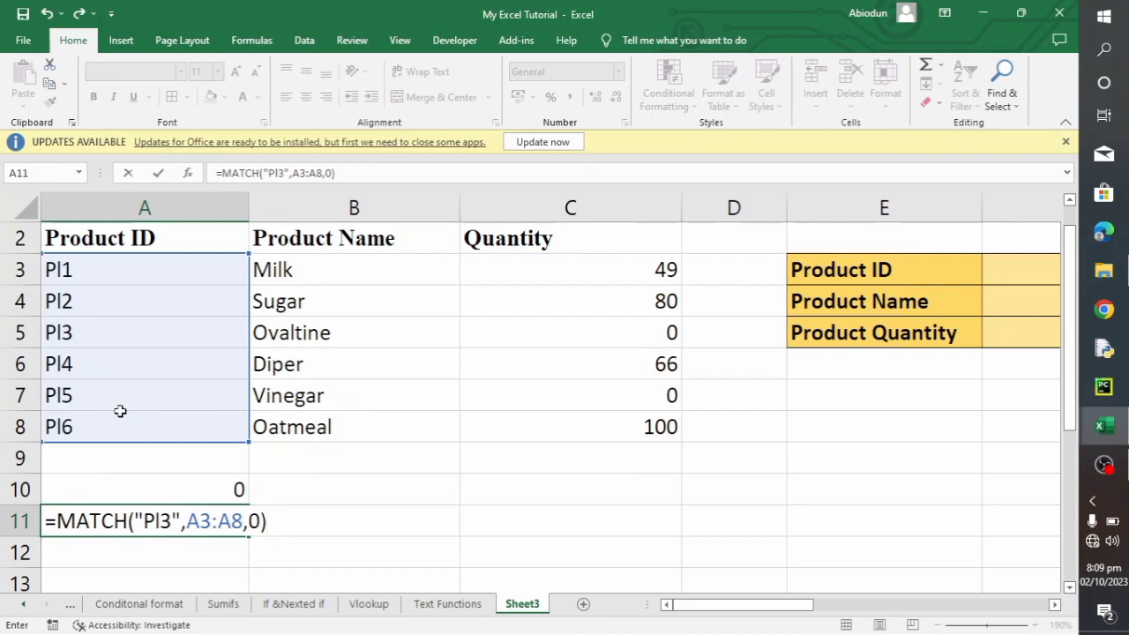
pyautogui.press('Return')
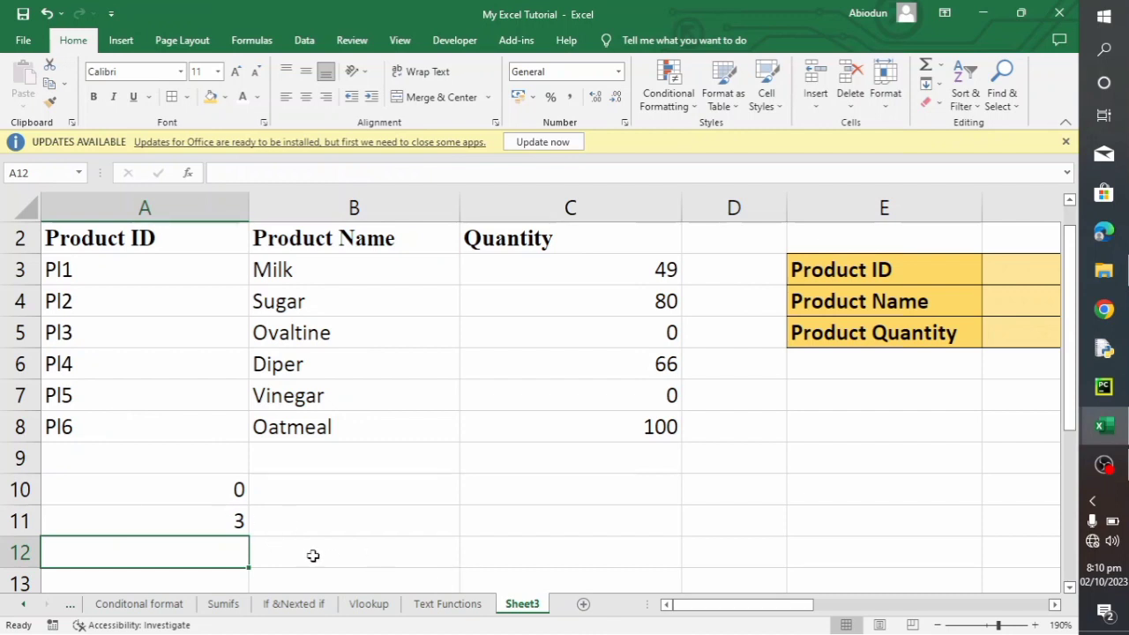
# - Begin an INDEX formula in B12 with A3:C8 as its array
pyautogui.click(292, 551)
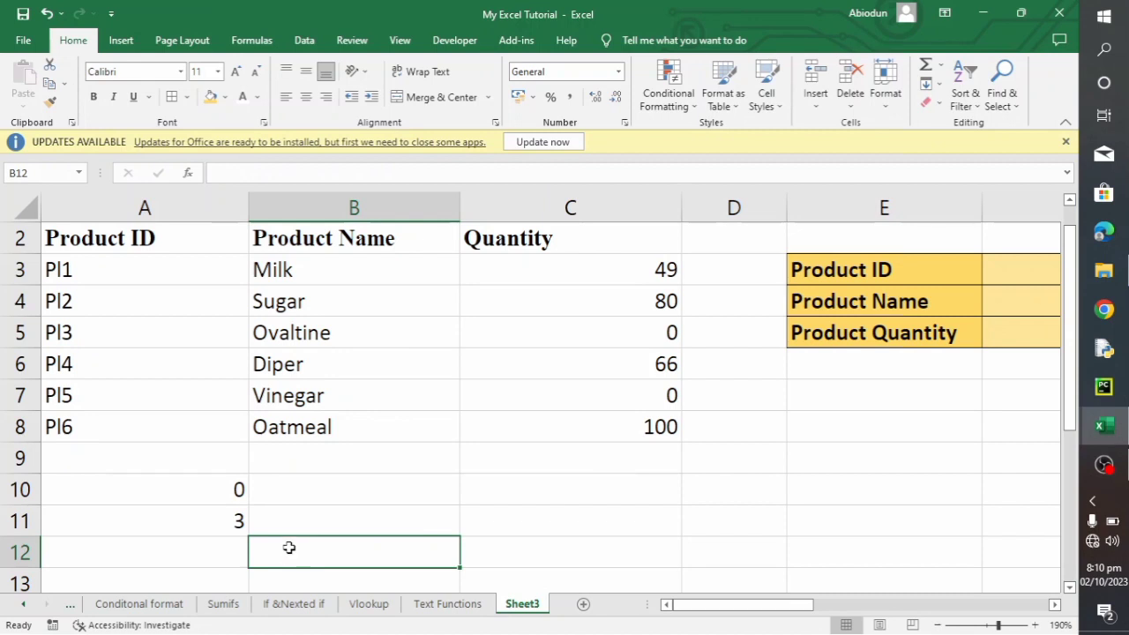
pyautogui.write('=')
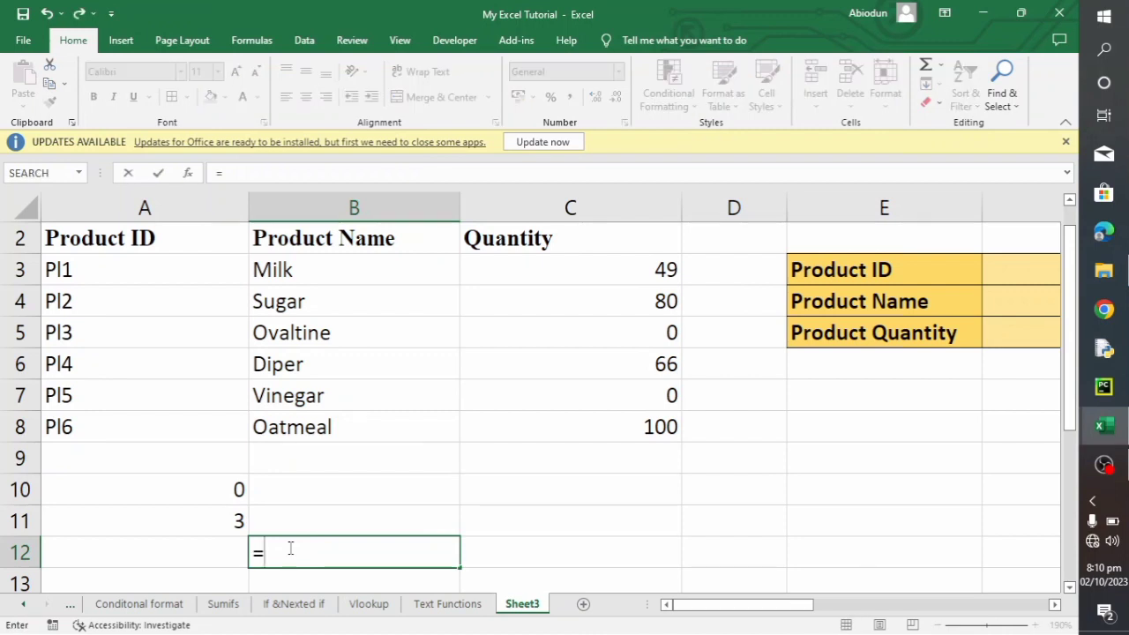
pyautogui.write('I')
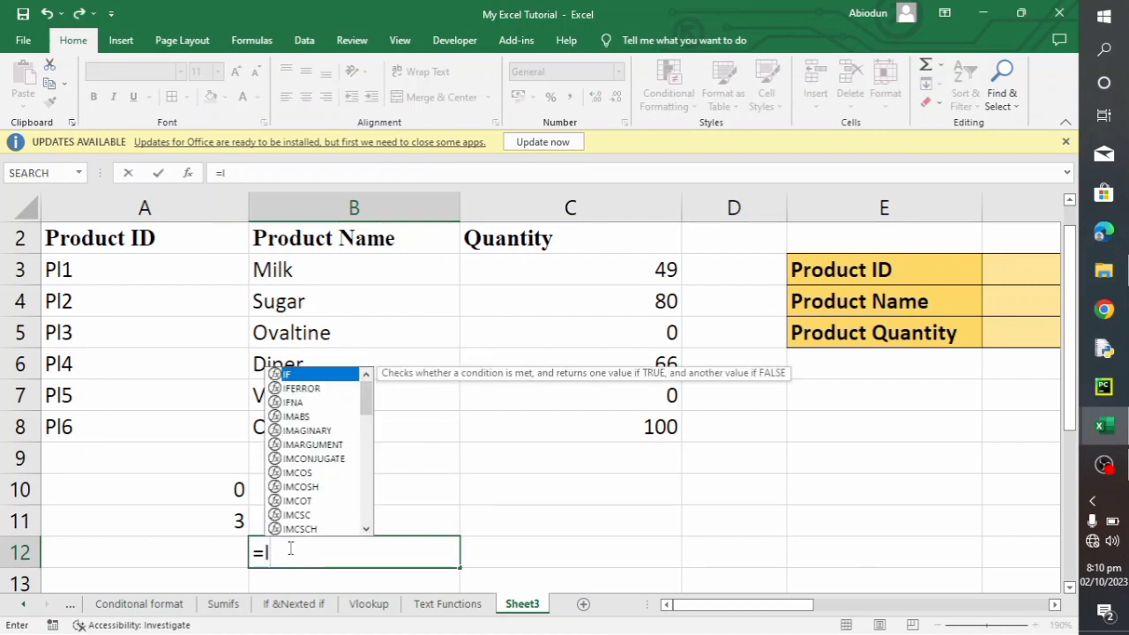
pyautogui.write('NDE')
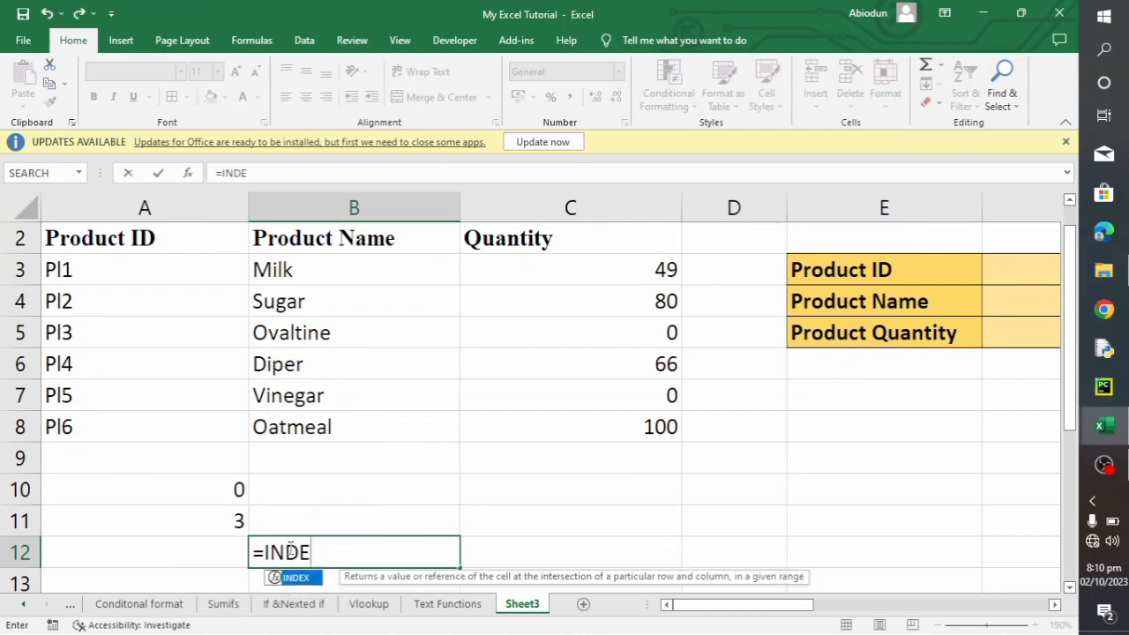
pyautogui.write('X(')
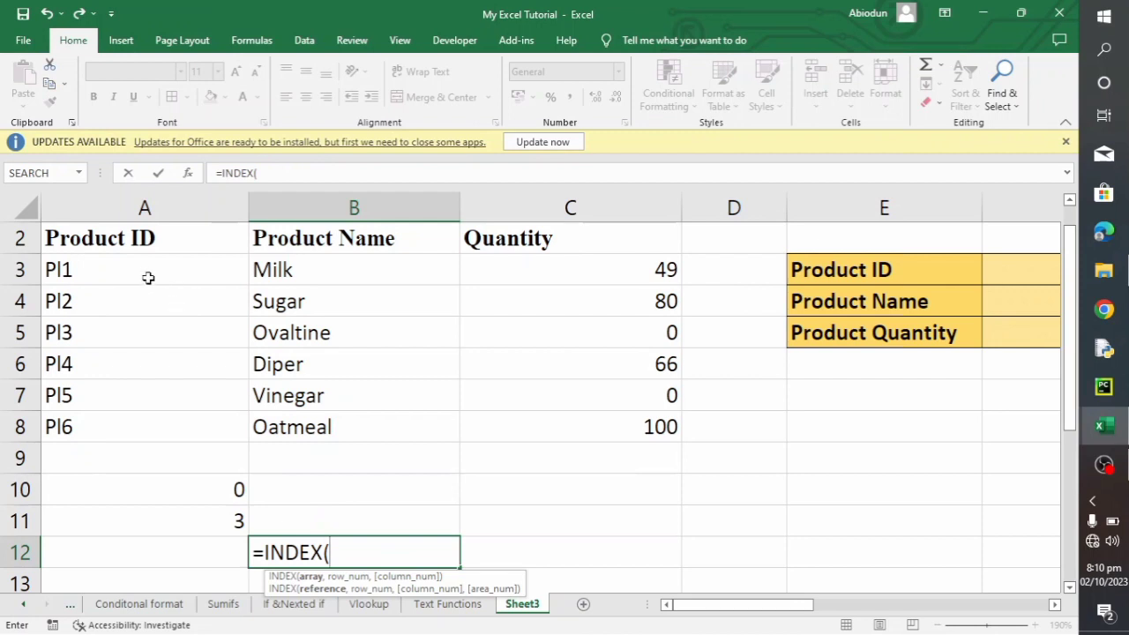
pyautogui.moveTo(145, 271); pyautogui.dragTo(569, 425)
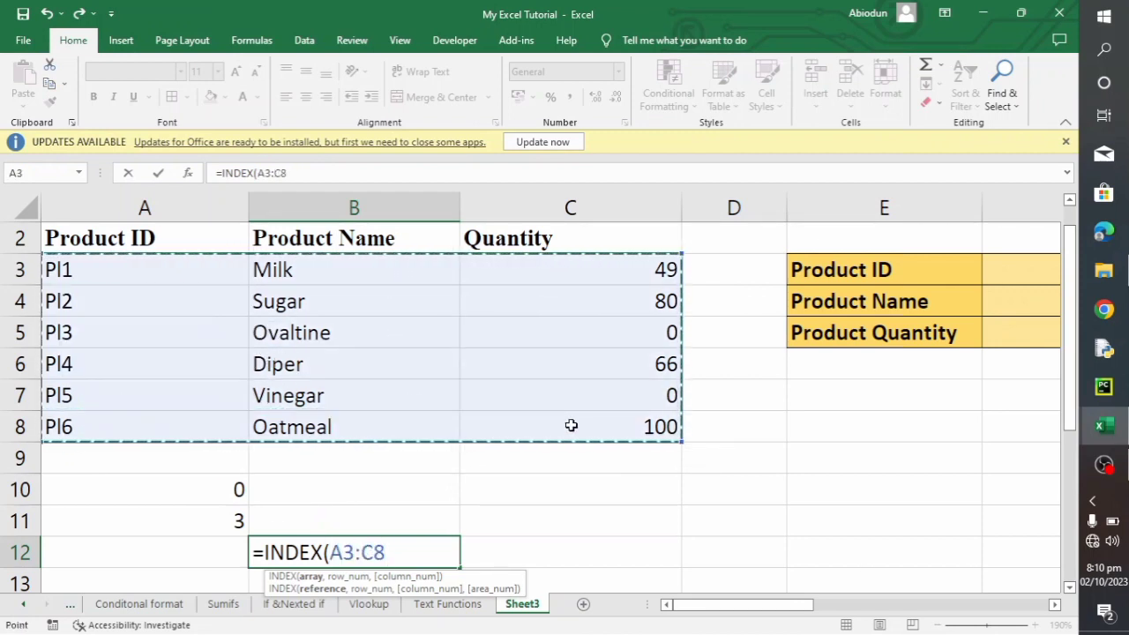
pyautogui.write(',')
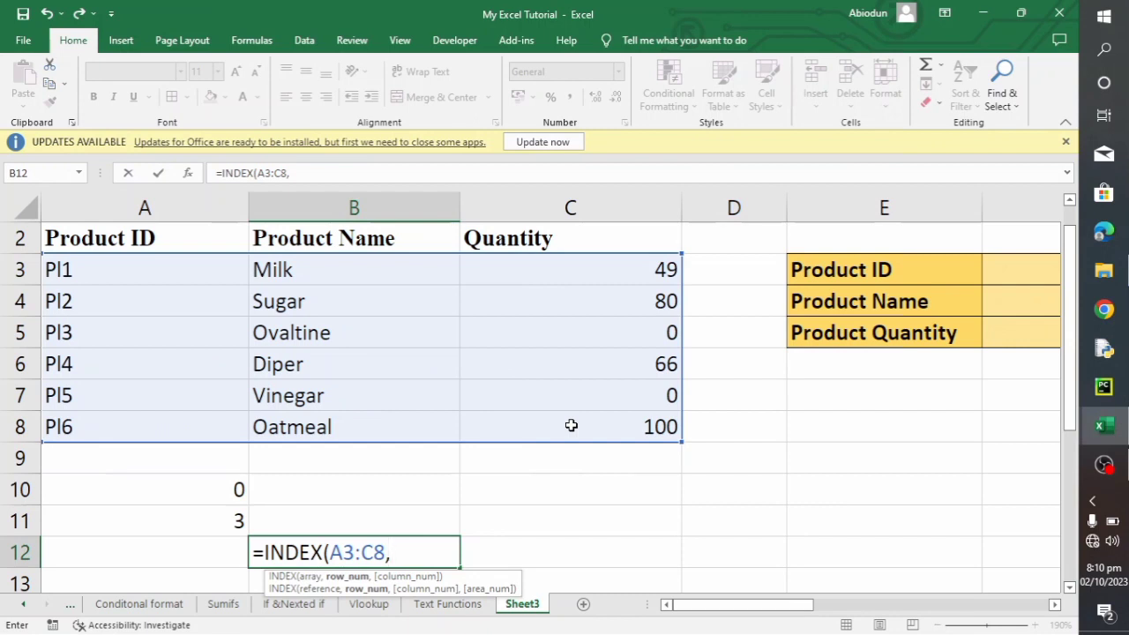
pyautogui.write('MATCH')
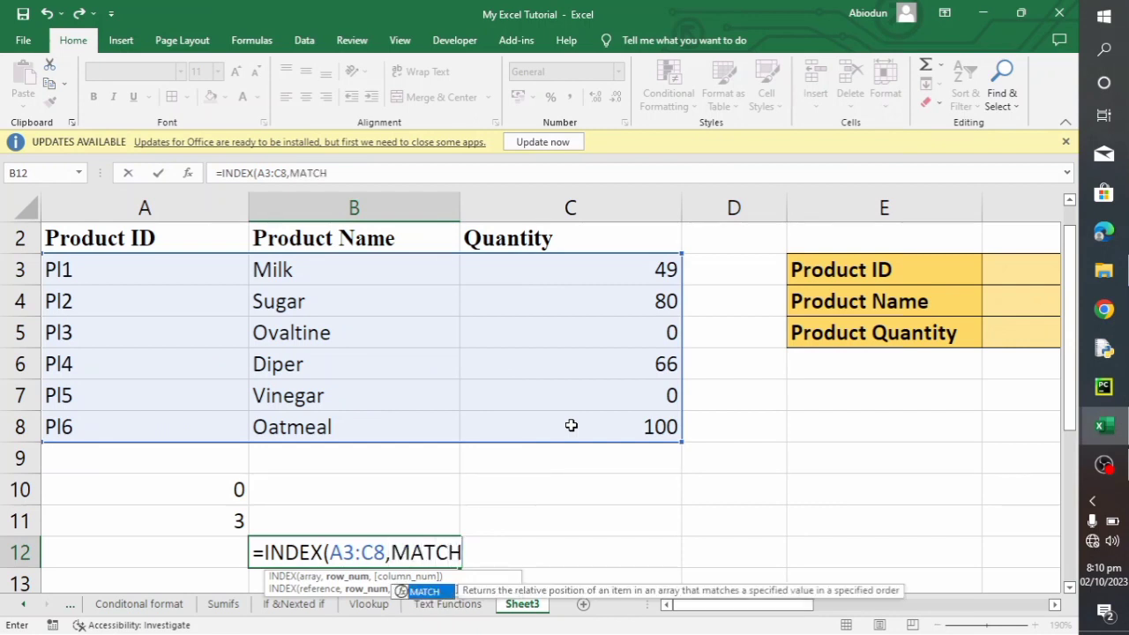
pyautogui.write('(')
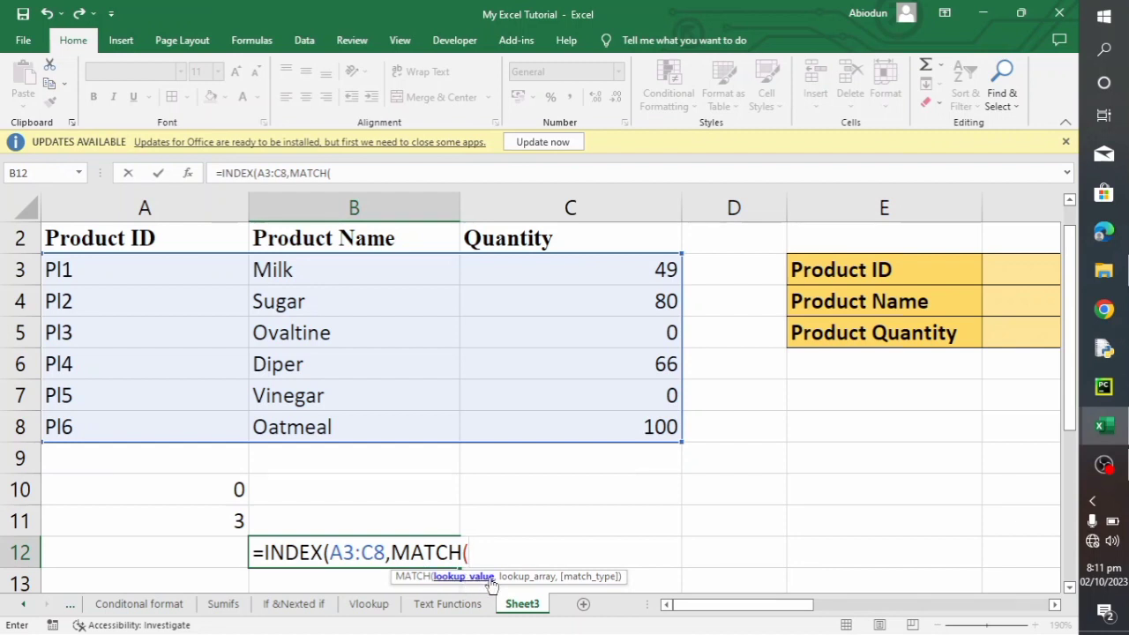
# - Nest a MATCH function as the row number of the B12 INDEX formula, with "Pl3" as the lookup value
pyautogui.write('"p')
pyautogui.press('BackSpace')
pyautogui.write('p')
pyautogui.press('BackSpace')
pyautogui.write('PI3",')
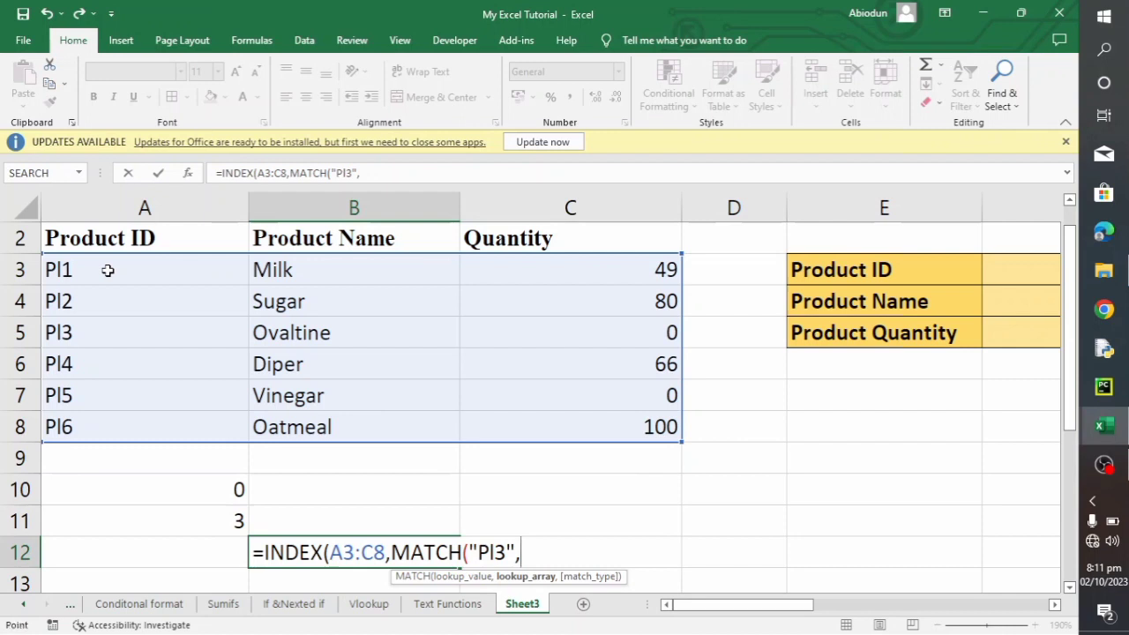
# - Give the nested MATCH the lookup array A3:A8 and match type 0, and enter the B12 formula
pyautogui.moveTo(106, 270); pyautogui.dragTo(114, 423)
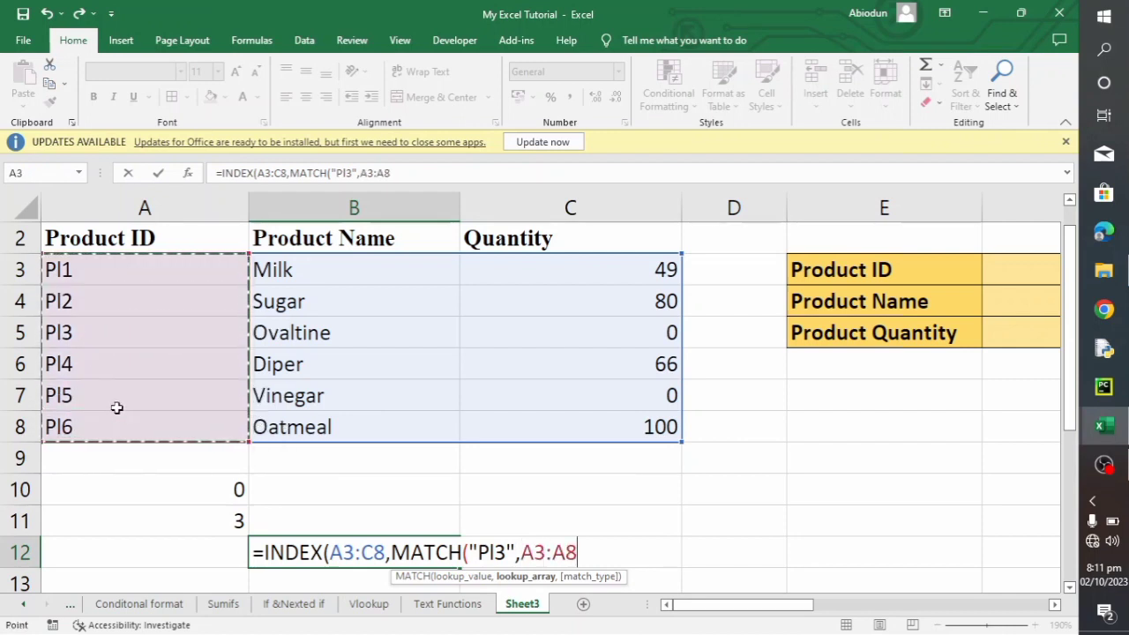
pyautogui.write(',')
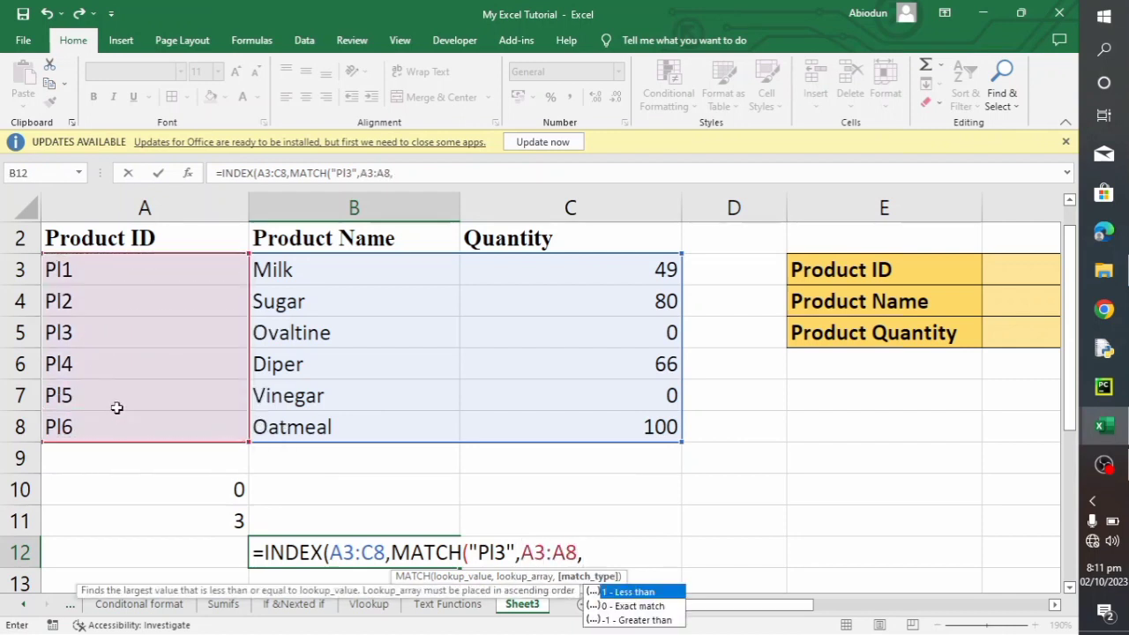
pyautogui.write('0)')
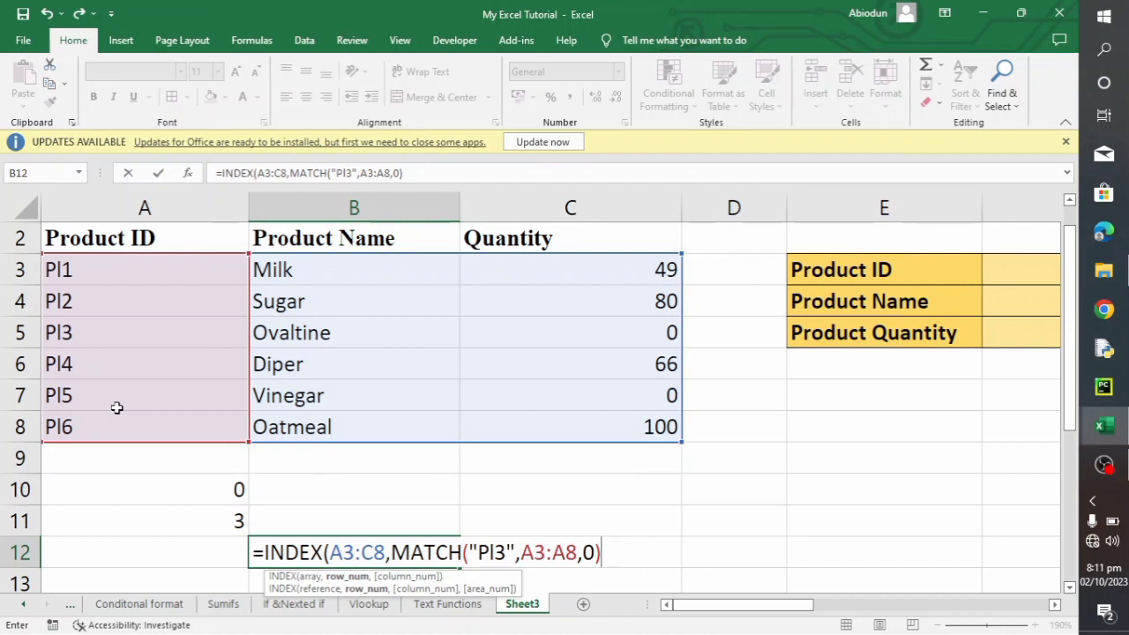
pyautogui.write(')')
pyautogui.press('Return')
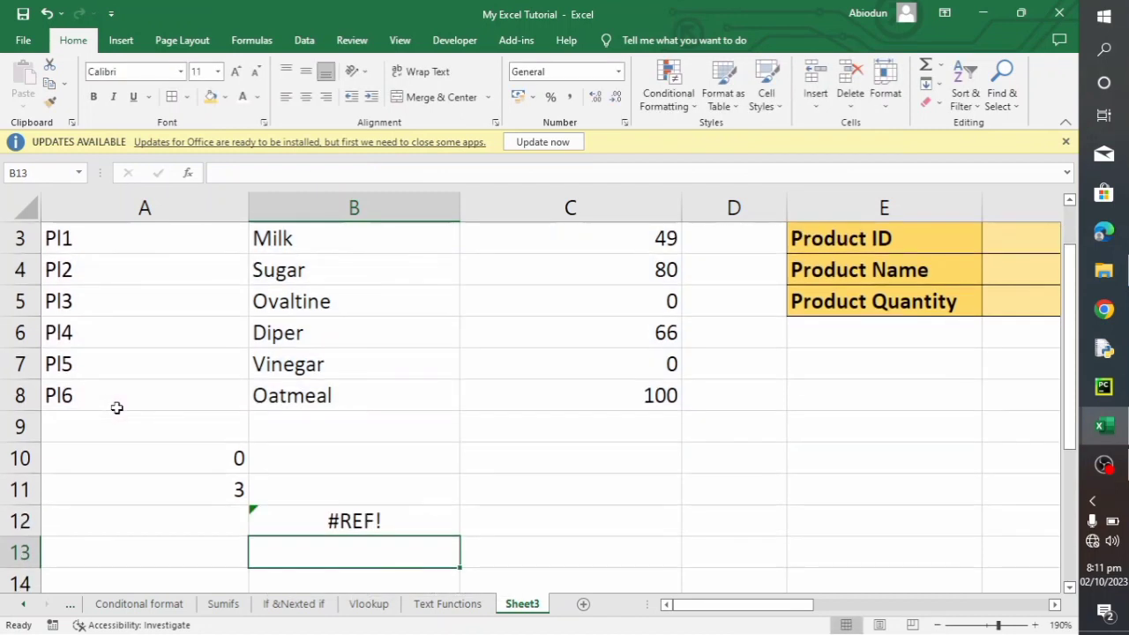
# - Add column number 3 to the INDEX formula in B12, after the nested MATCH, and enter it
pyautogui.click(351, 518)
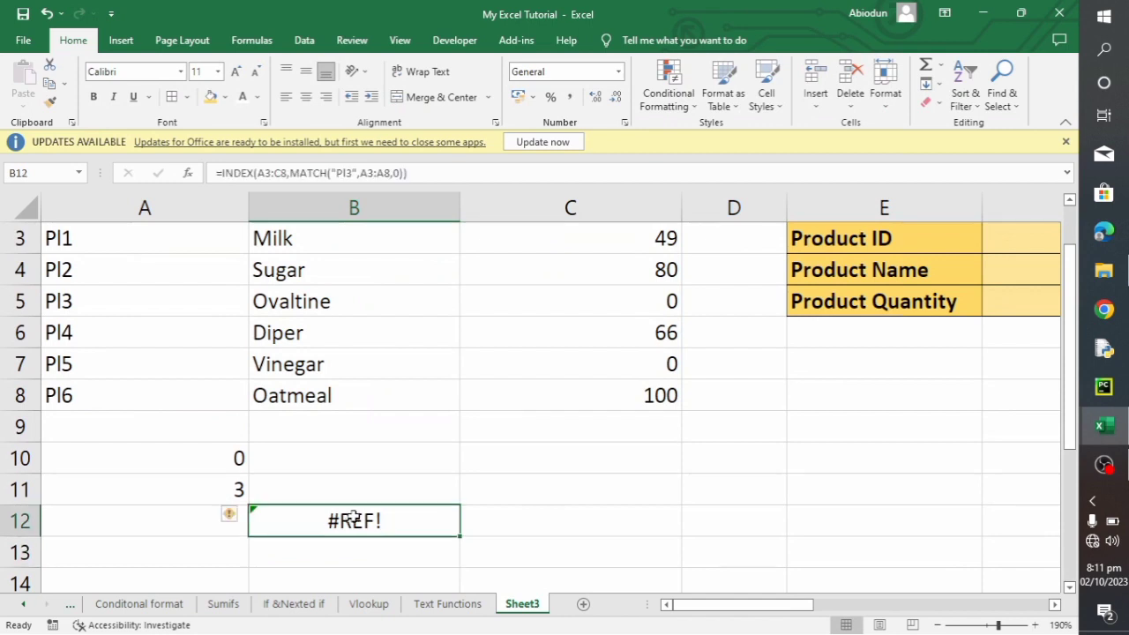
pyautogui.click(404, 172)
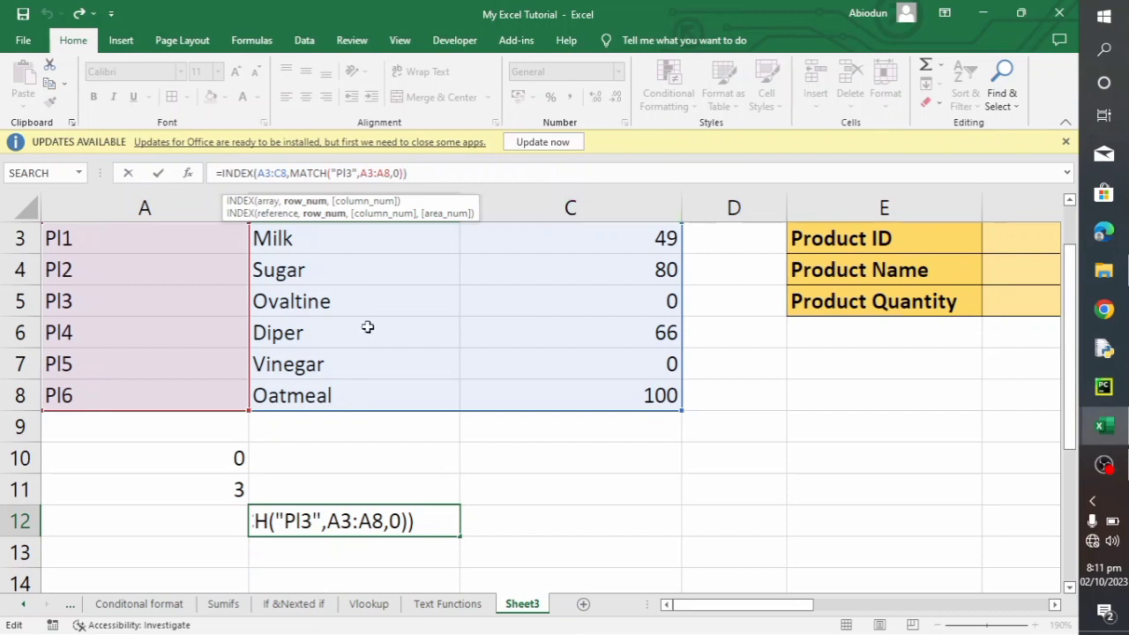
pyautogui.scroll(1, 415, 327)
pyautogui.scroll(1, 420, 327)
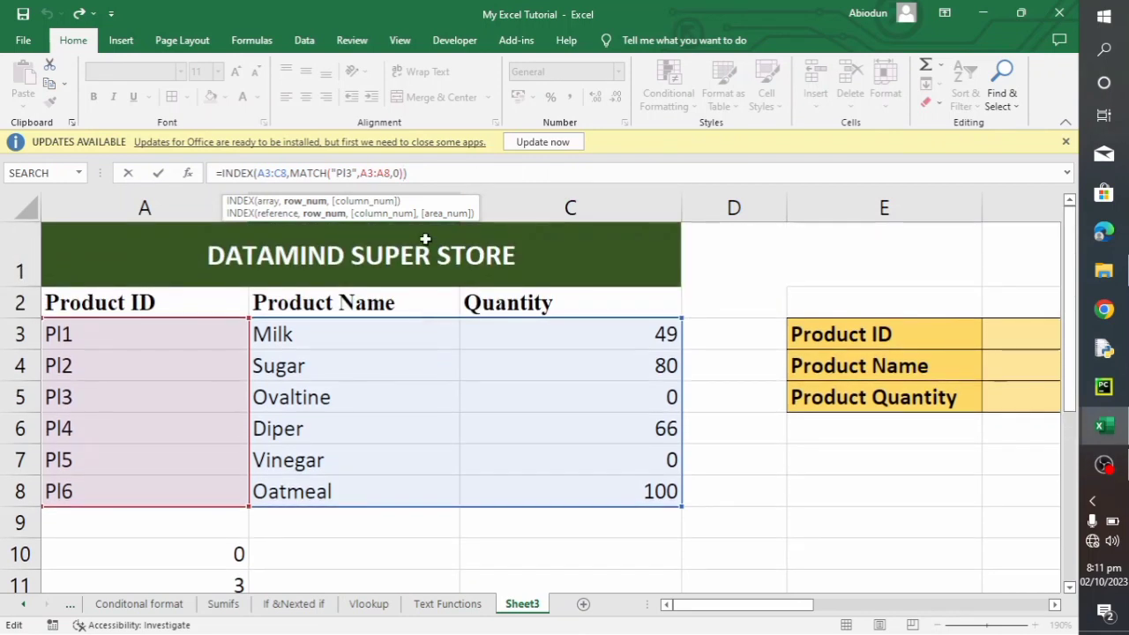
pyautogui.write(',3')
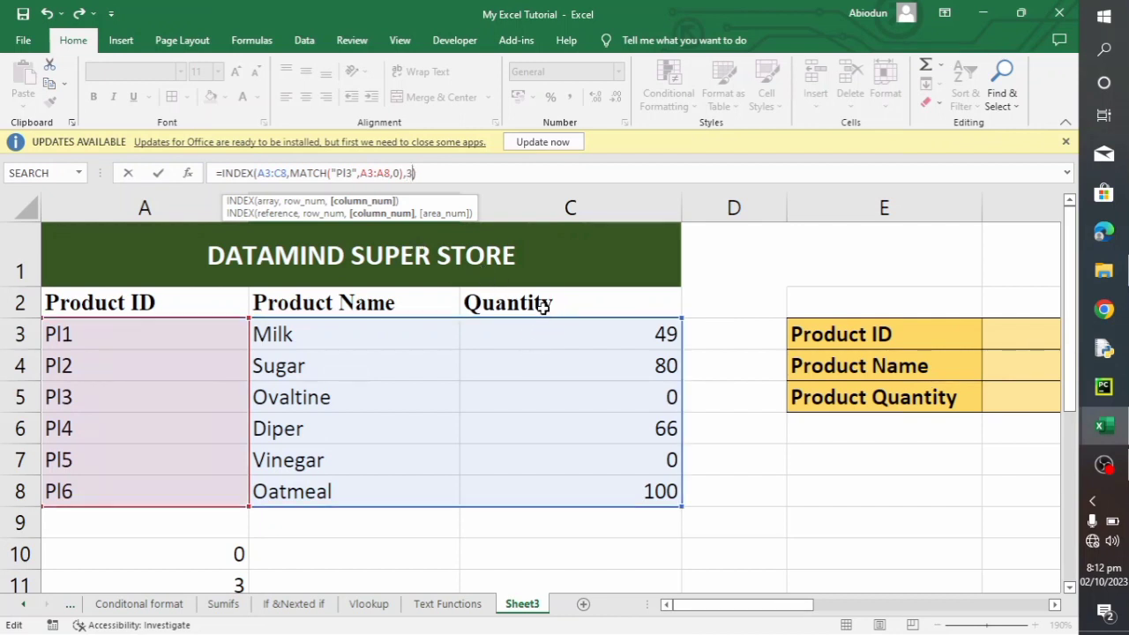
pyautogui.write(')')
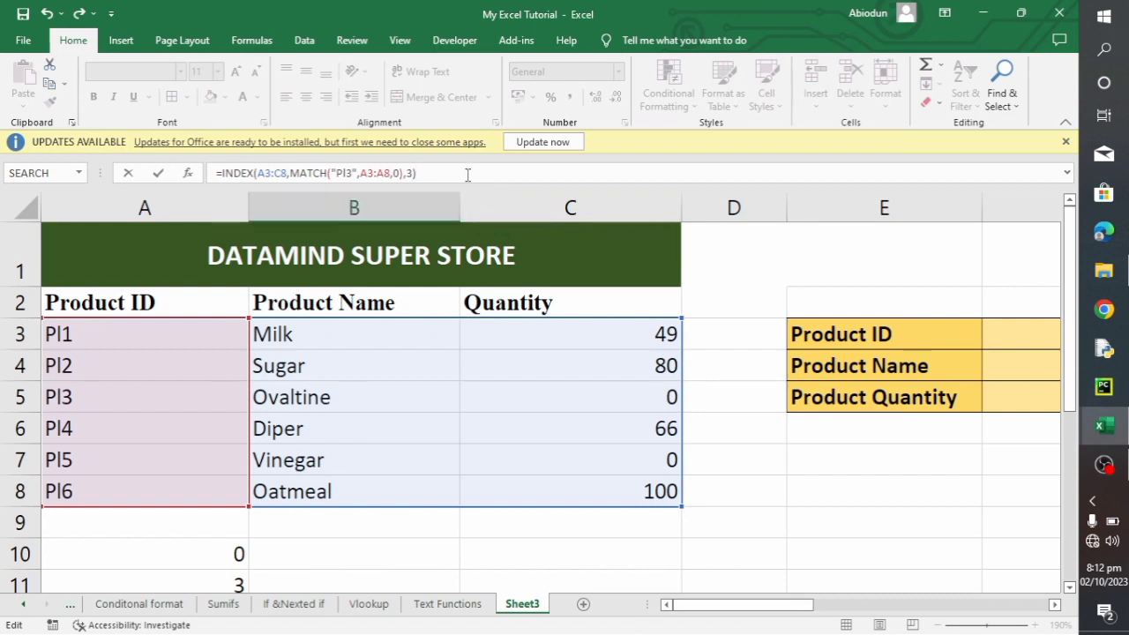
pyautogui.press('Return')
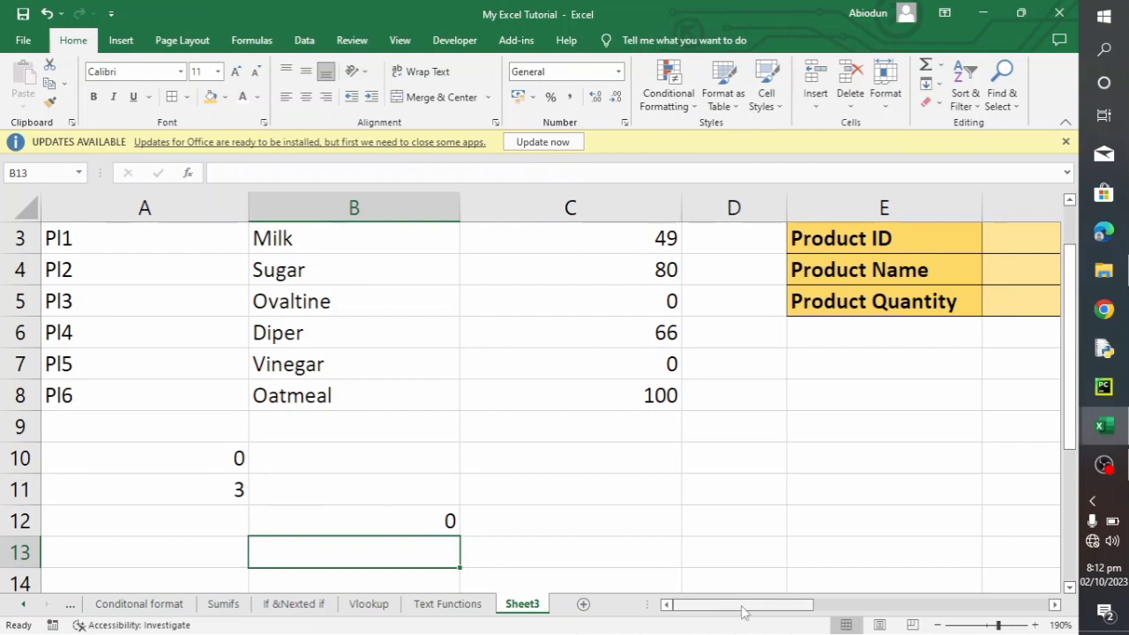
# - Zoom the sheet out to 160% and narrow all columns to one equal width so the product table and lookup box fit
pyautogui.moveTo(743, 611); pyautogui.dragTo(792, 609)
pyautogui.scroll(1, 585, 464)
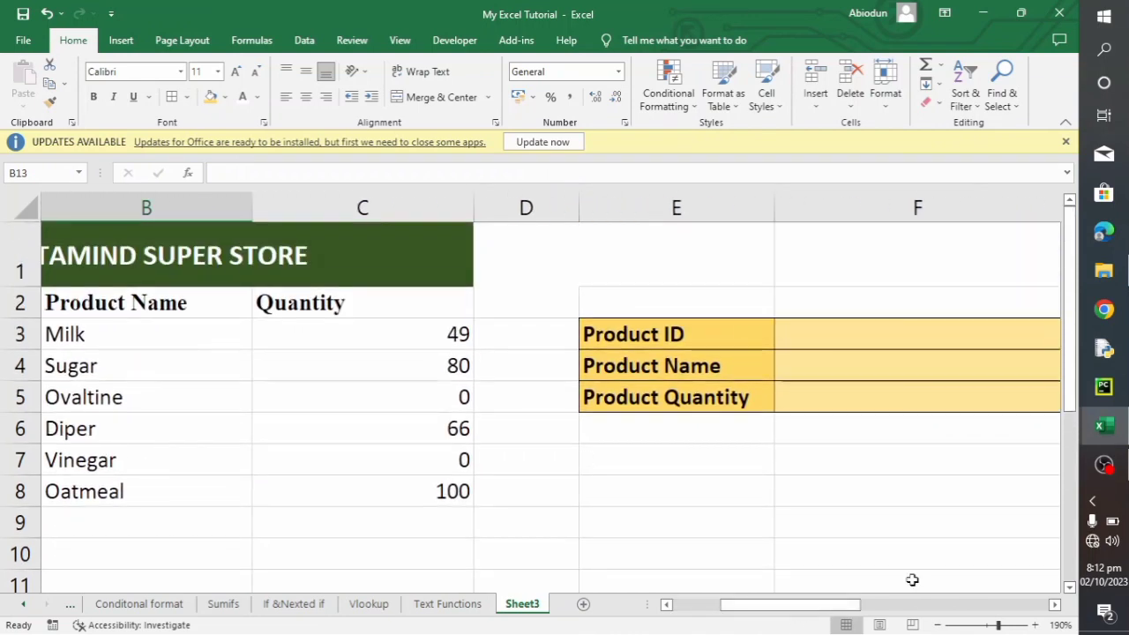
pyautogui.click(938, 624)
pyautogui.click(937, 624)
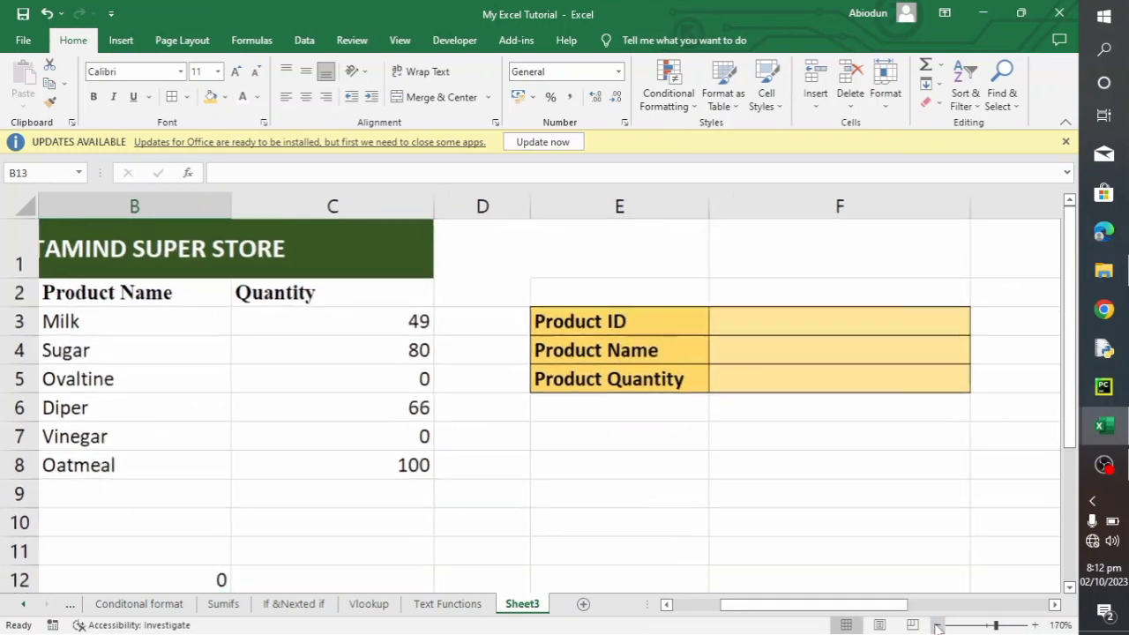
pyautogui.click(937, 624)
pyautogui.moveTo(838, 609); pyautogui.dragTo(736, 608)
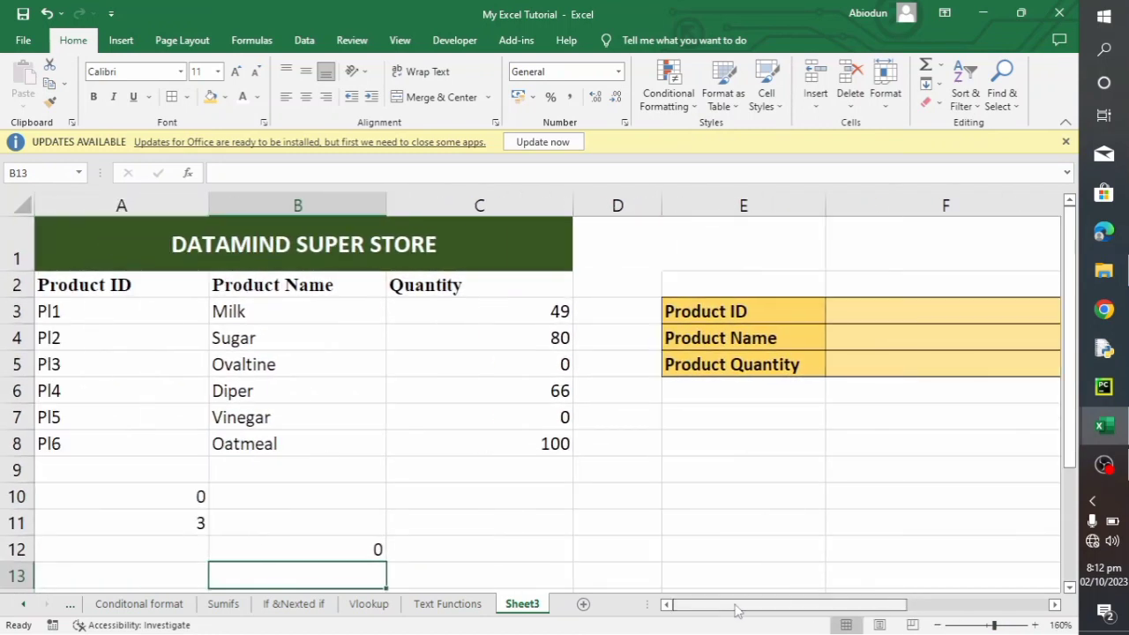
pyautogui.click(20, 205)
pyautogui.moveTo(574, 205); pyautogui.dragTo(489, 202)
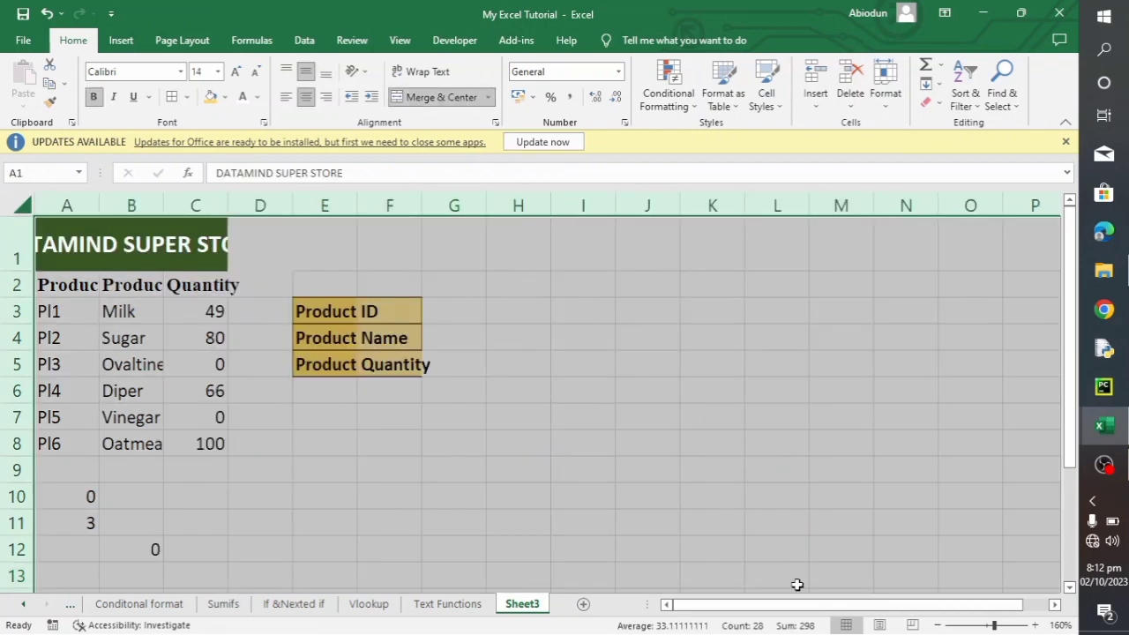
pyautogui.moveTo(235, 205); pyautogui.dragTo(372, 205)
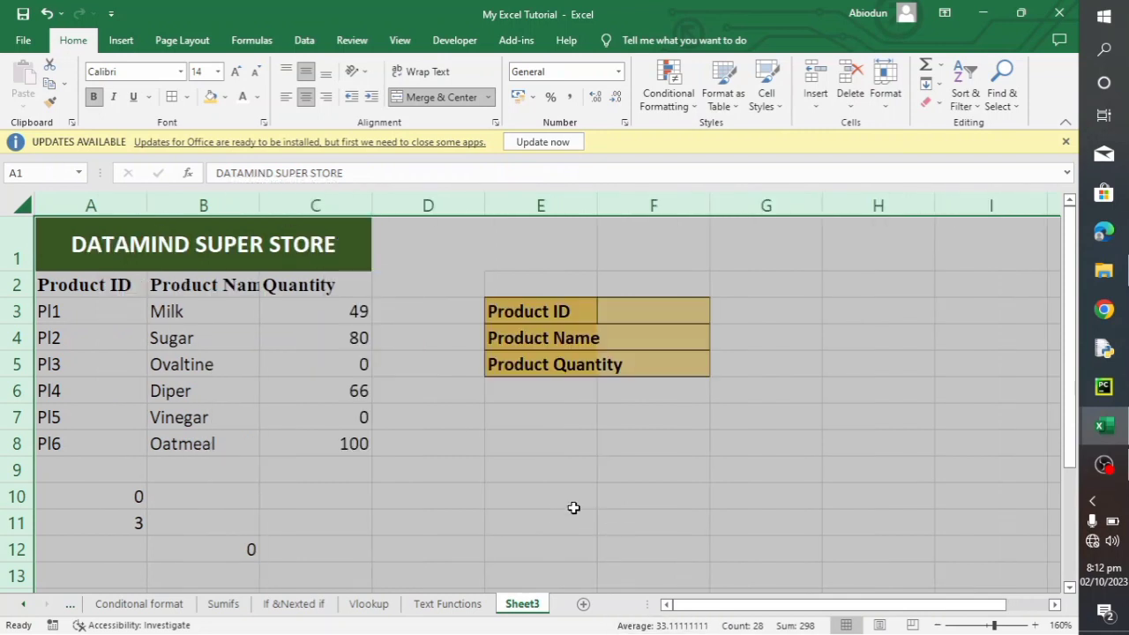
pyautogui.click(549, 497)
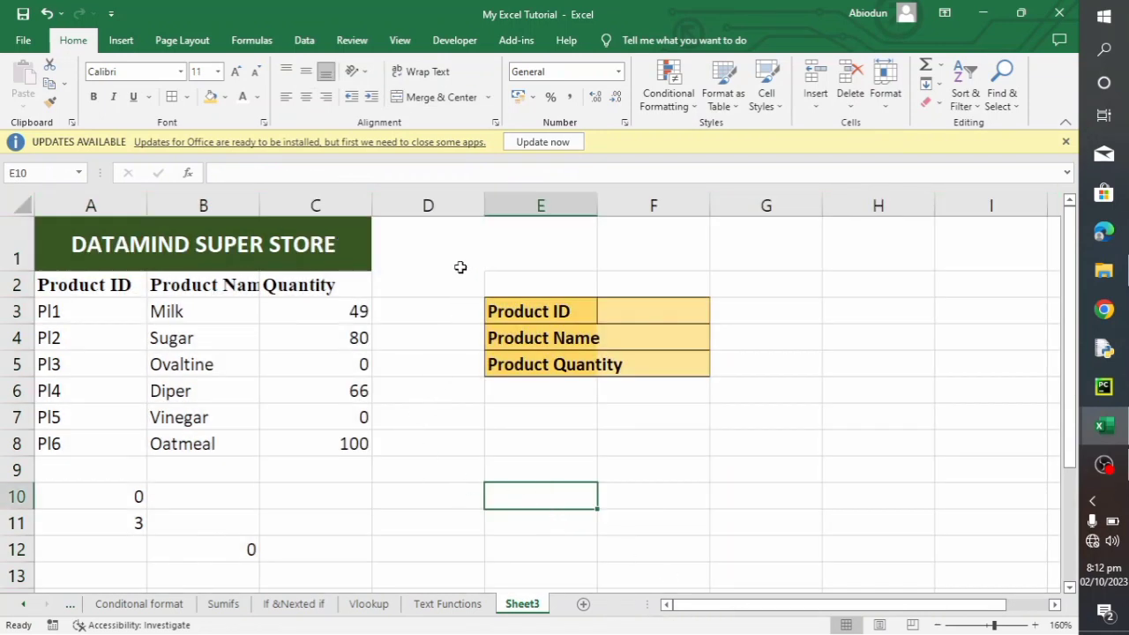
# - Narrow the empty column D to a slim gap and widen column E to fit the lookup box labels
pyautogui.click(445, 203)
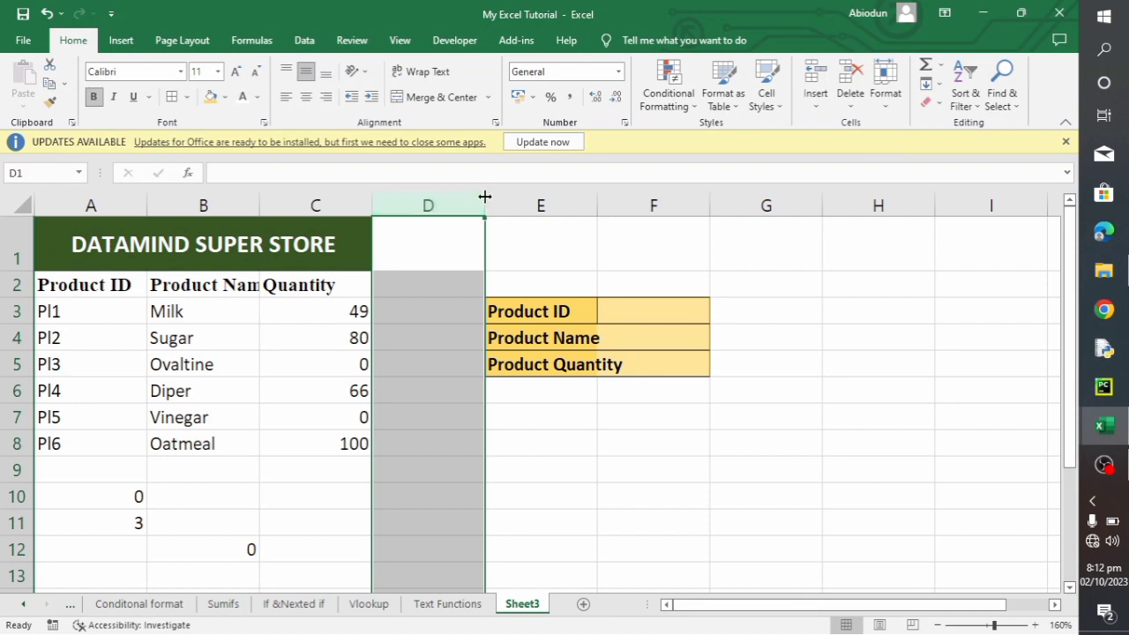
pyautogui.moveTo(484, 196); pyautogui.dragTo(402, 196)
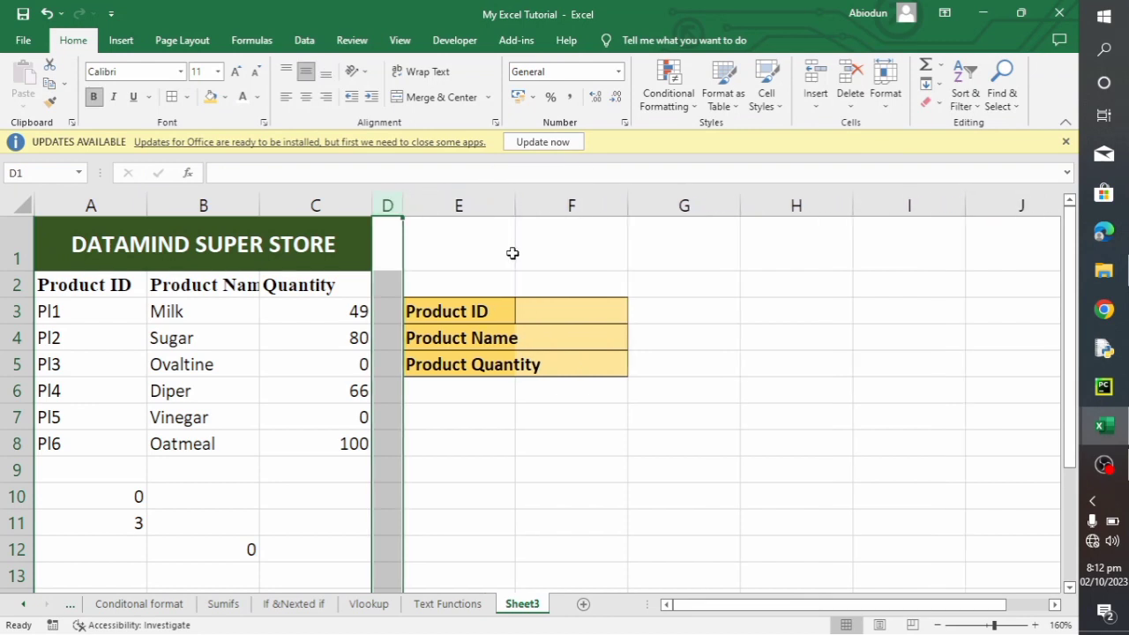
pyautogui.click(506, 443)
pyautogui.click(552, 310)
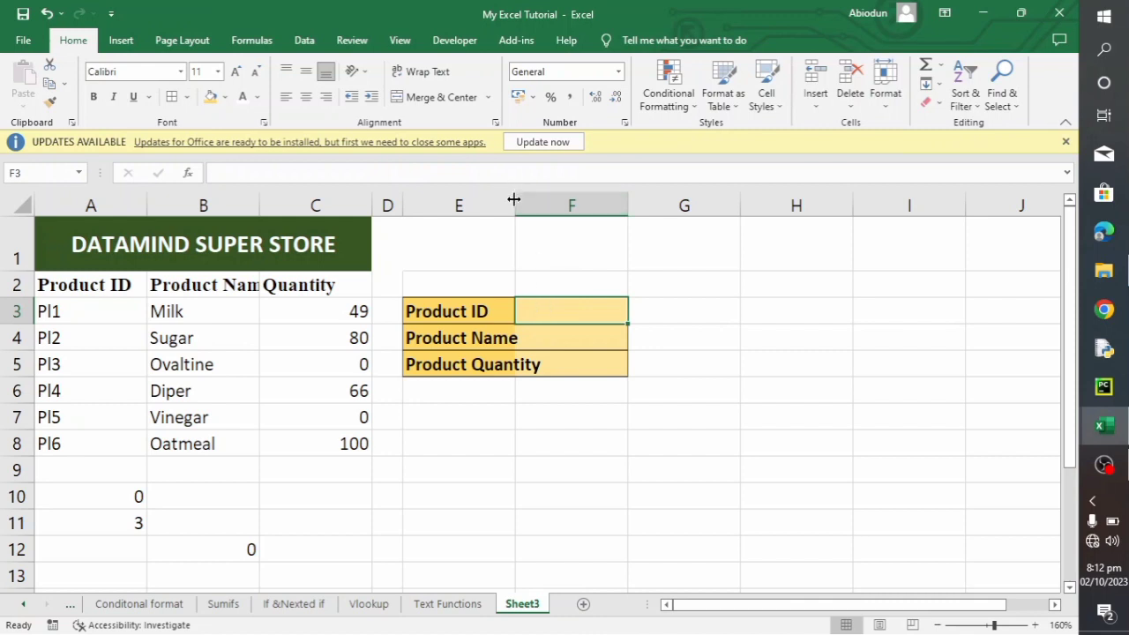
pyautogui.moveTo(514, 200); pyautogui.dragTo(559, 203)
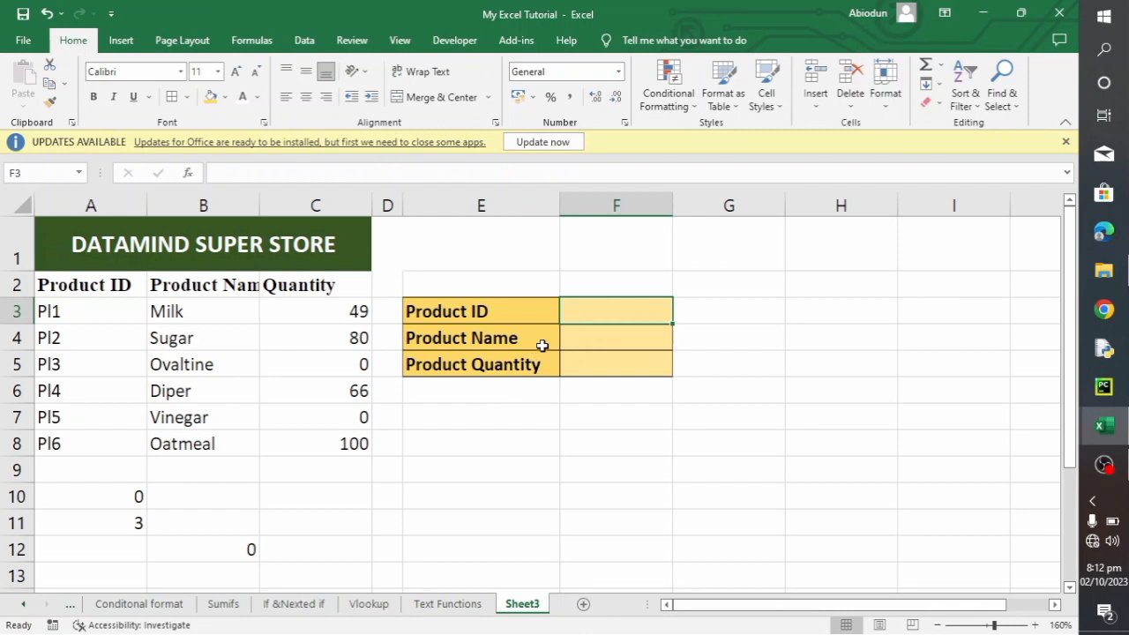
# - Enter Pl3 as the Product ID in F3 of the lookup box
pyautogui.click(585, 334)
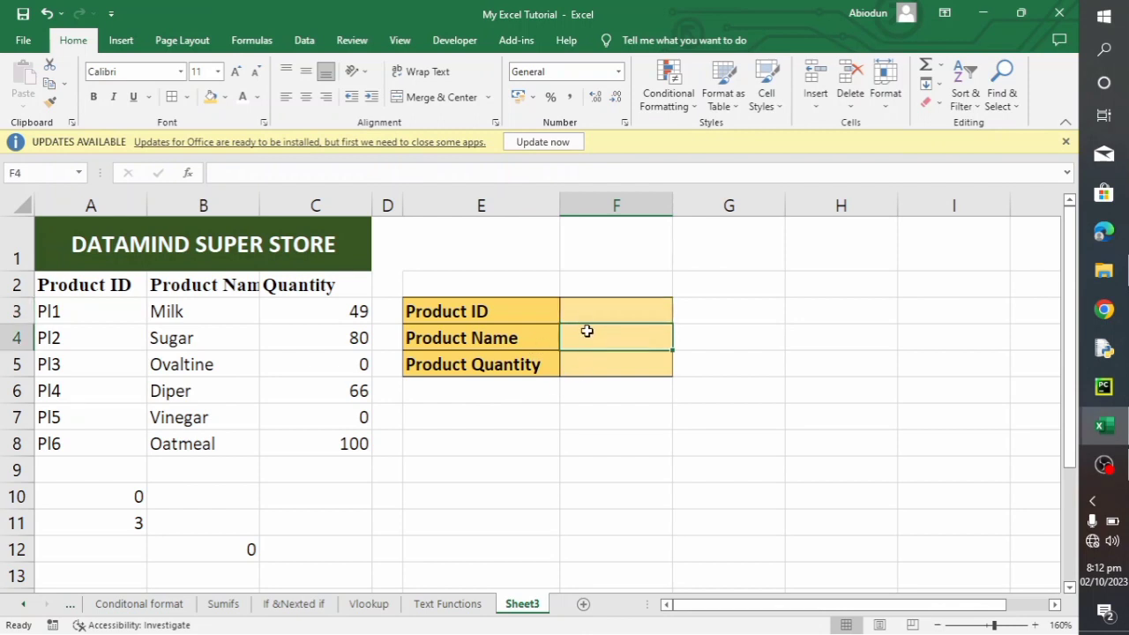
pyautogui.click(583, 310)
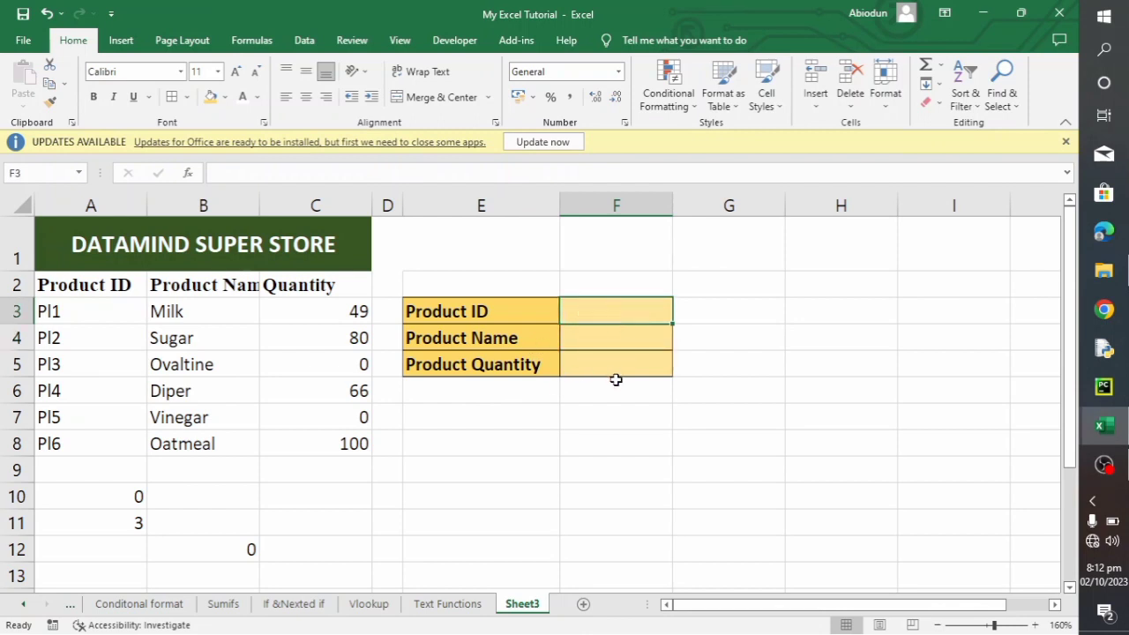
pyautogui.write('P')
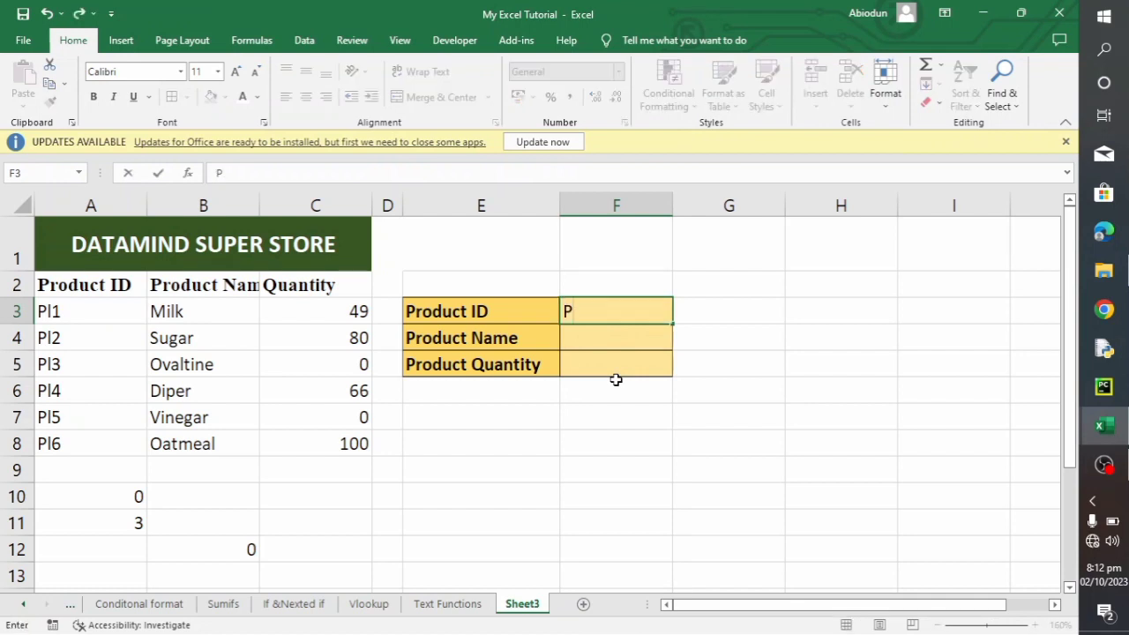
pyautogui.write('I3')
pyautogui.press('Return')
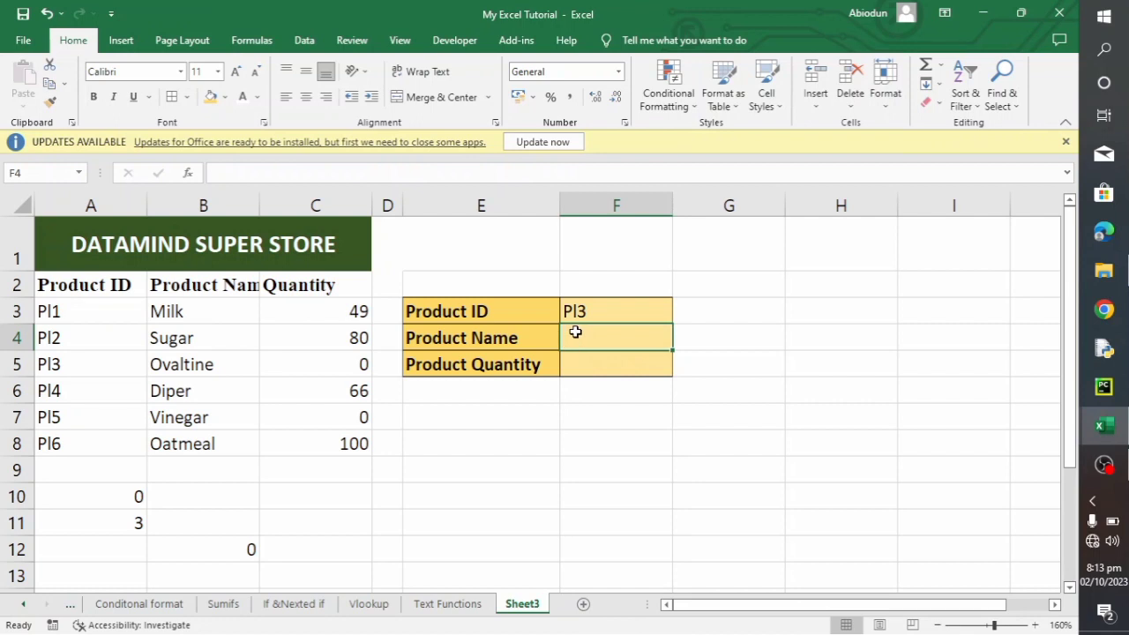
# - Begin an INDEX formula in the Product Name cell F4 with A3:C8 as its array
pyautogui.write('=')
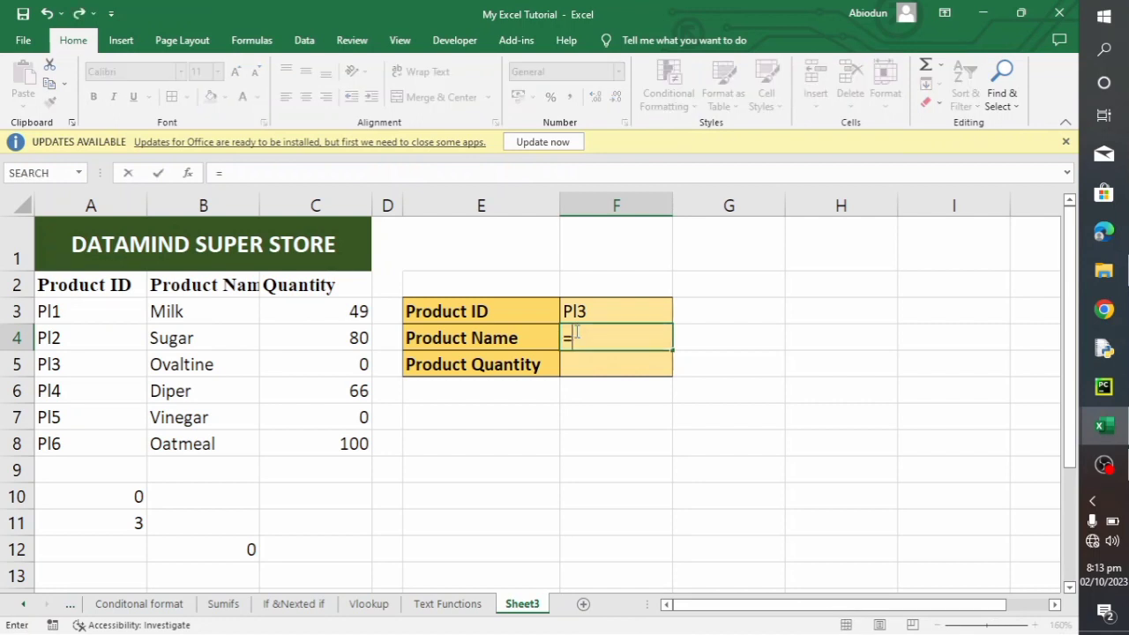
pyautogui.write('INDEX')
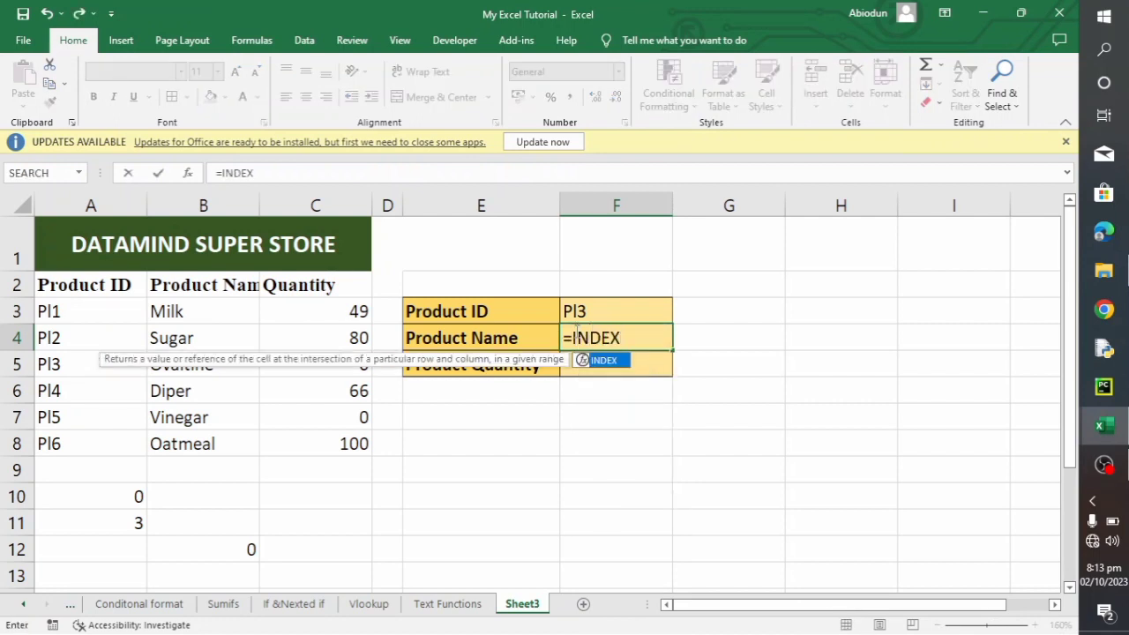
pyautogui.write('(')
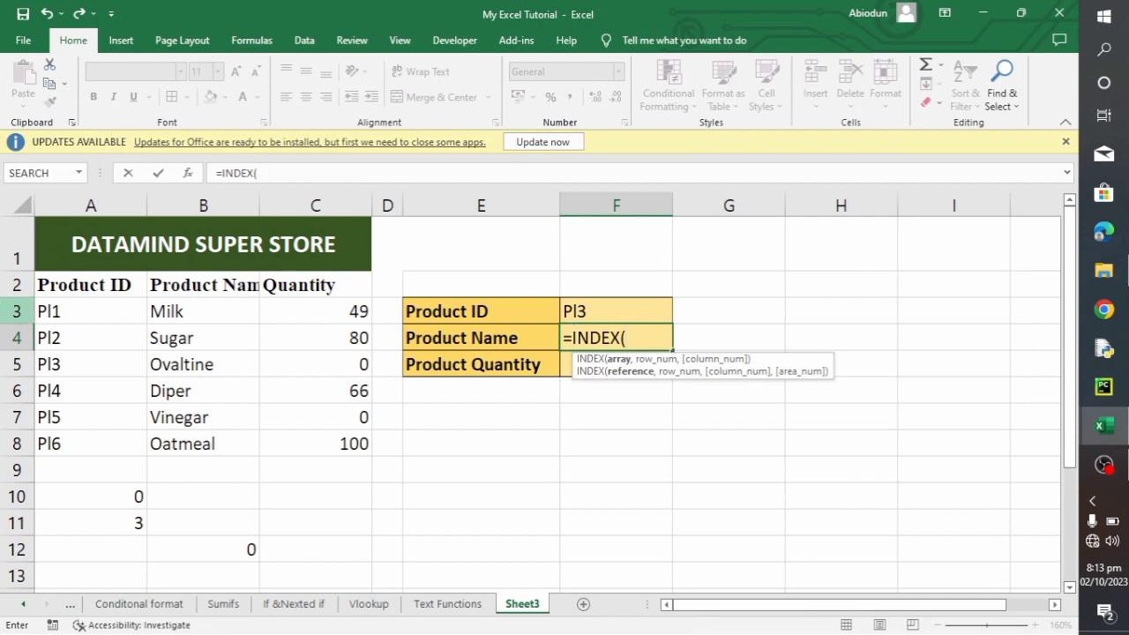
pyautogui.click(95, 316)
pyautogui.moveTo(95, 316); pyautogui.dragTo(288, 436)
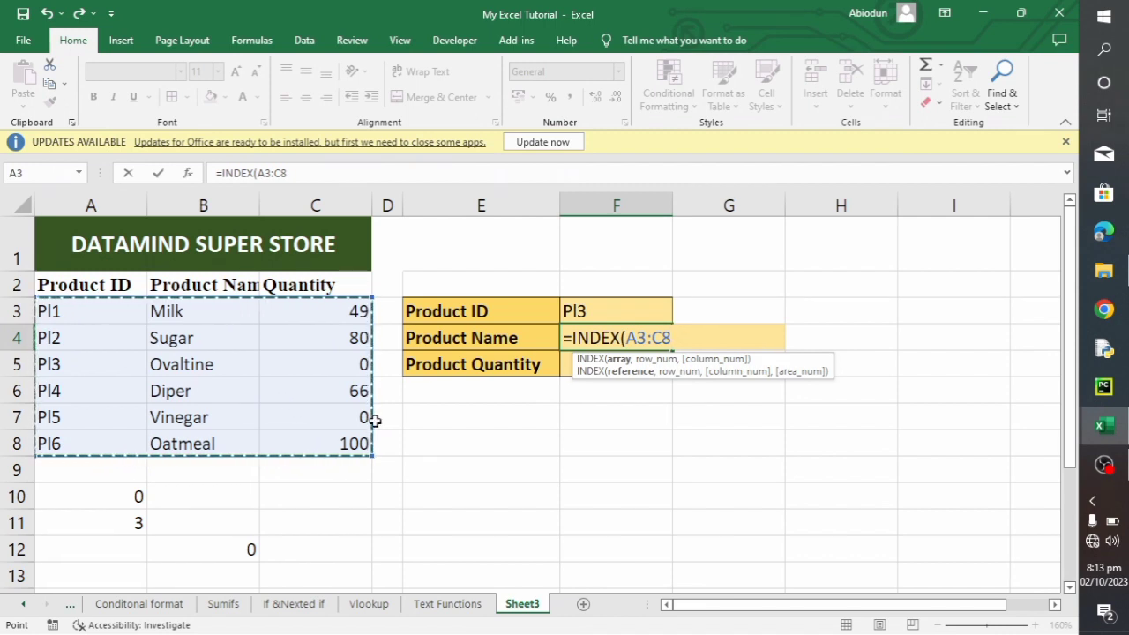
pyautogui.write(',')
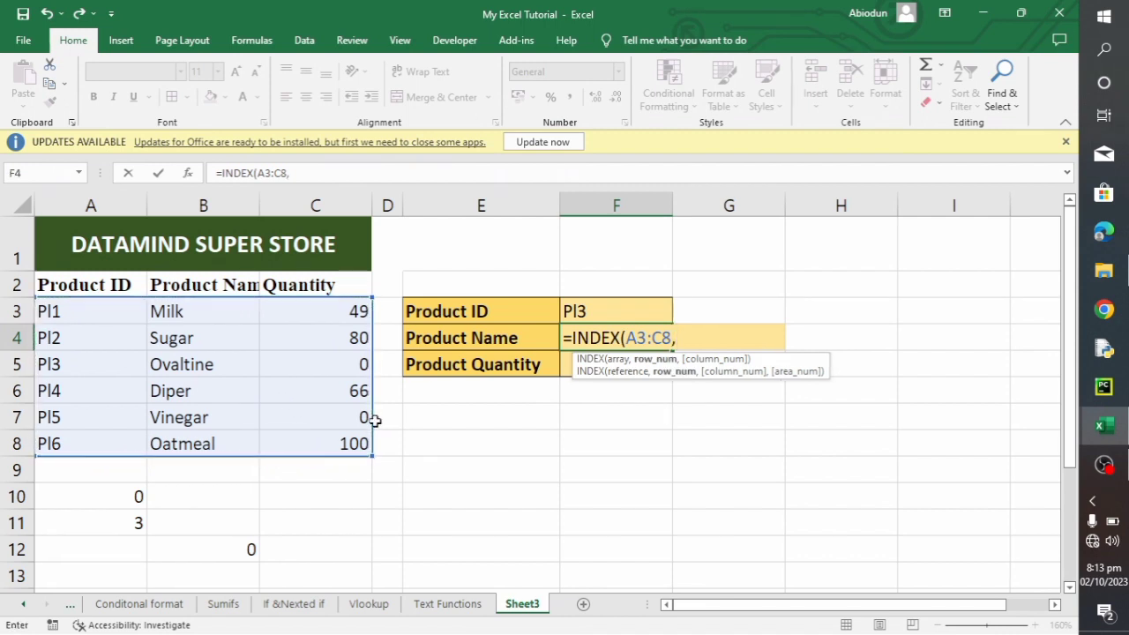
pyautogui.write('MA')
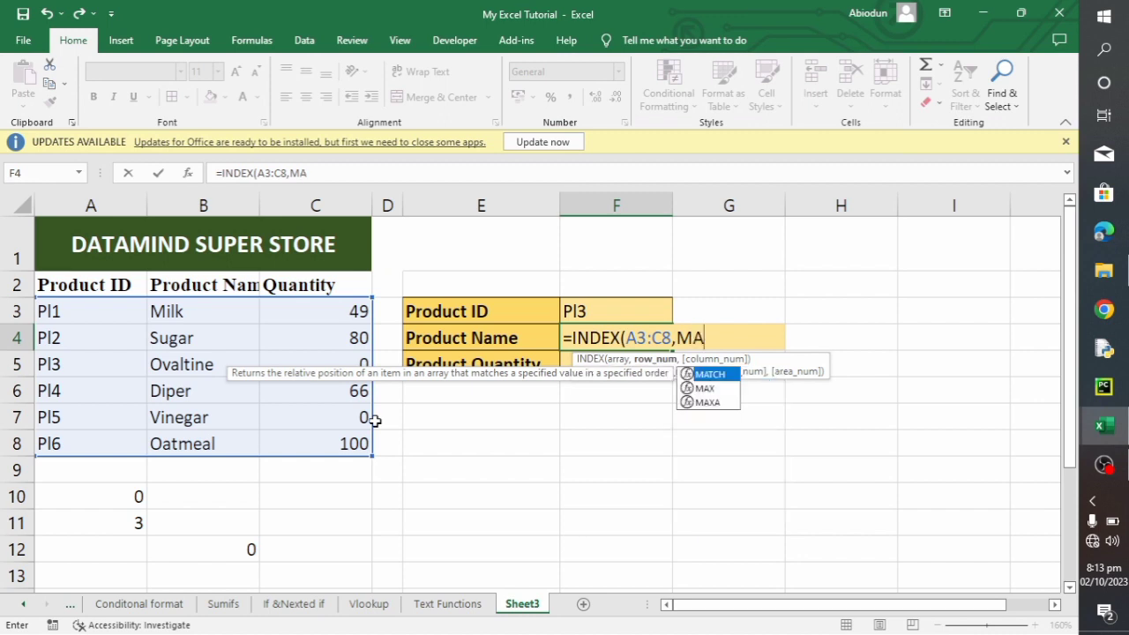
pyautogui.write('TCH')
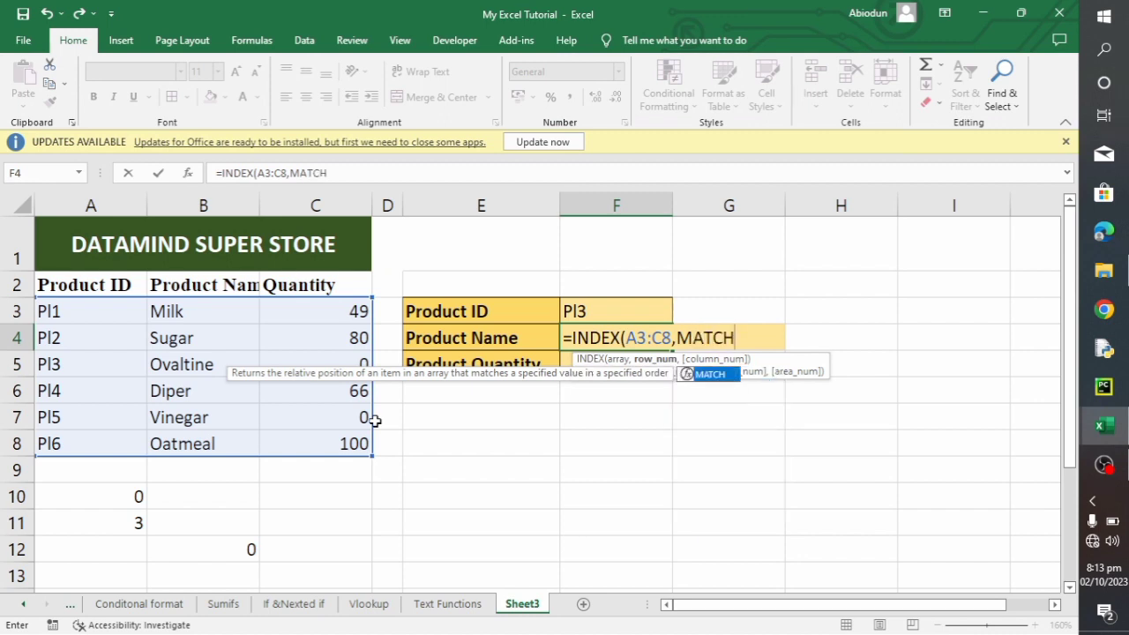
pyautogui.write('(')
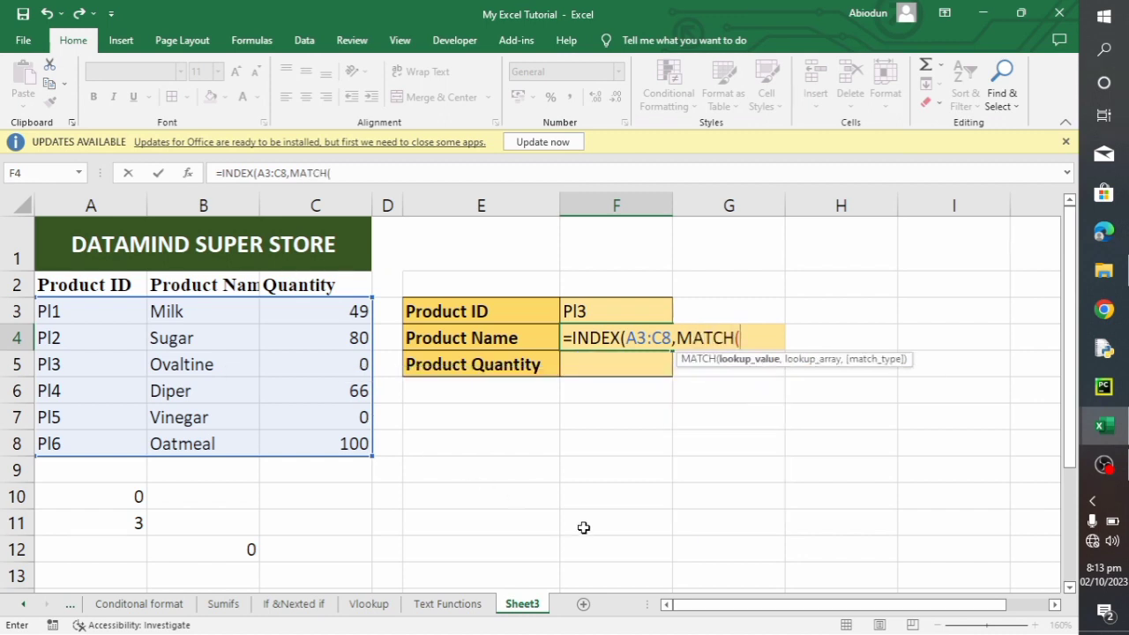
# - Nest a MATCH function as the row number of the F4 INDEX formula, with cell F3 as the lookup value
pyautogui.click(574, 309)
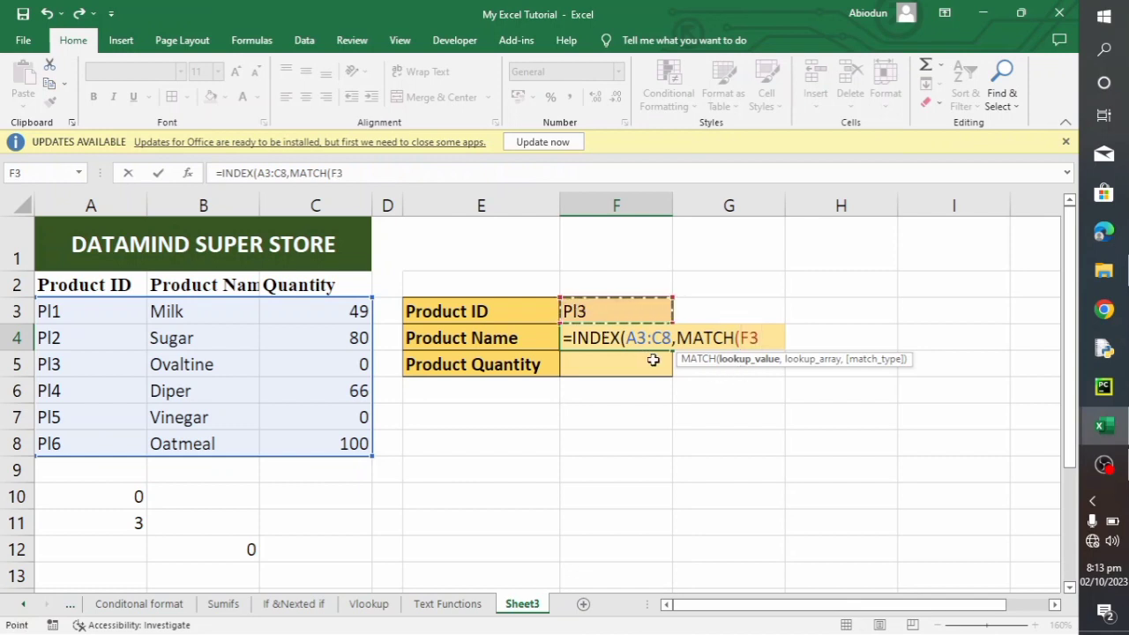
pyautogui.write(',')
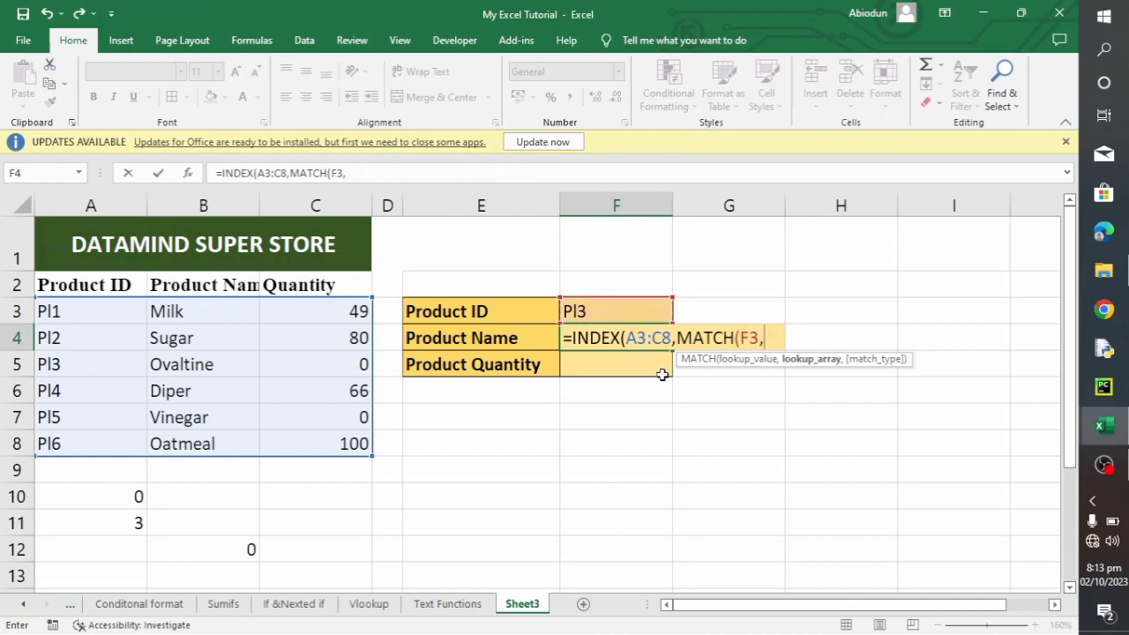
# - Give the nested MATCH in F4 the lookup array A3:A8 and match type 0, and close it
pyautogui.click(79, 314)
pyautogui.moveTo(77, 338); pyautogui.dragTo(85, 432)
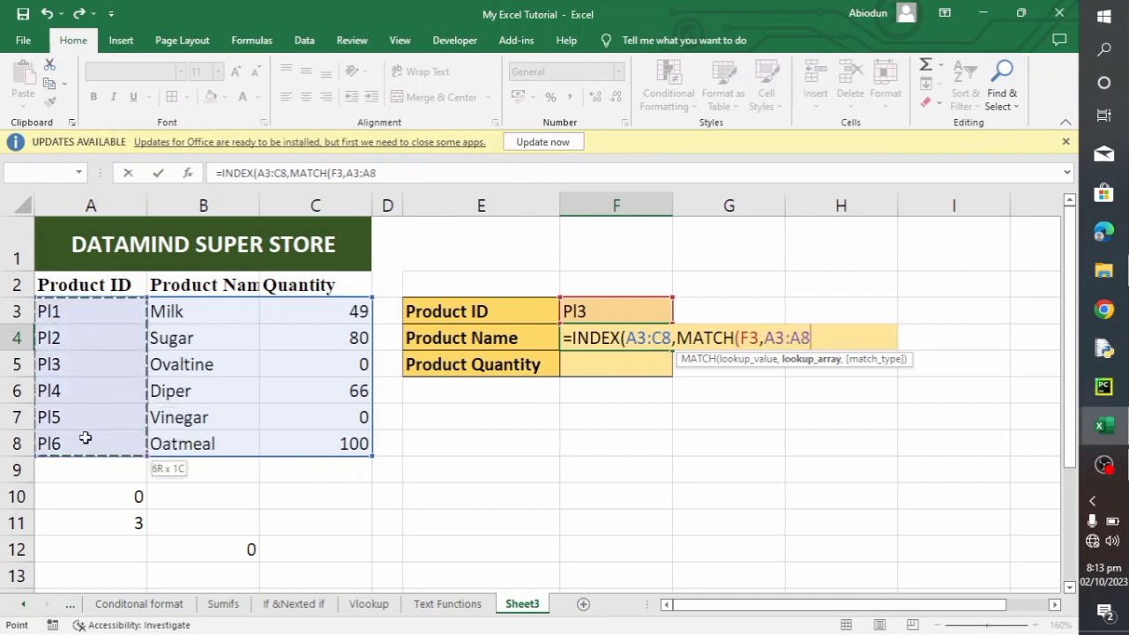
pyautogui.write(',')
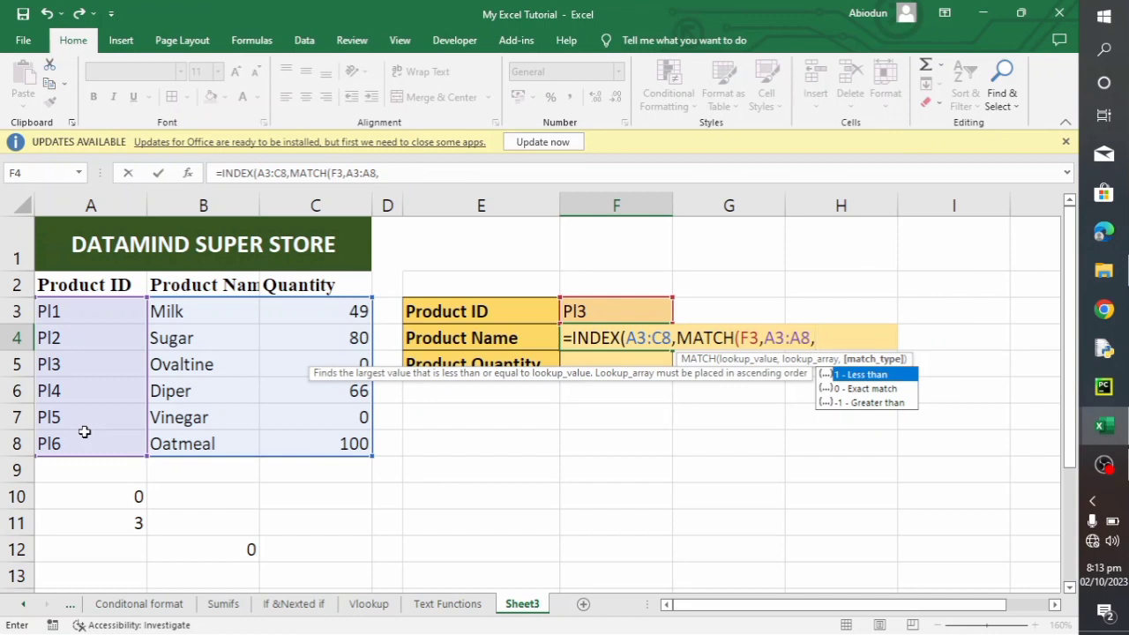
pyautogui.write('0)')
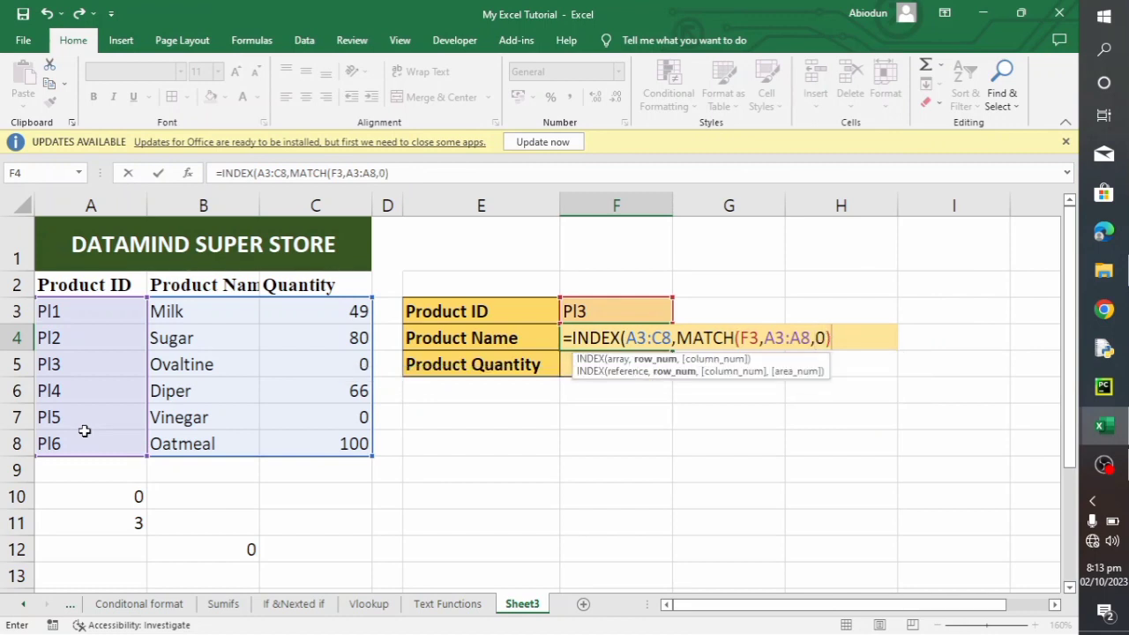
pyautogui.write(',')
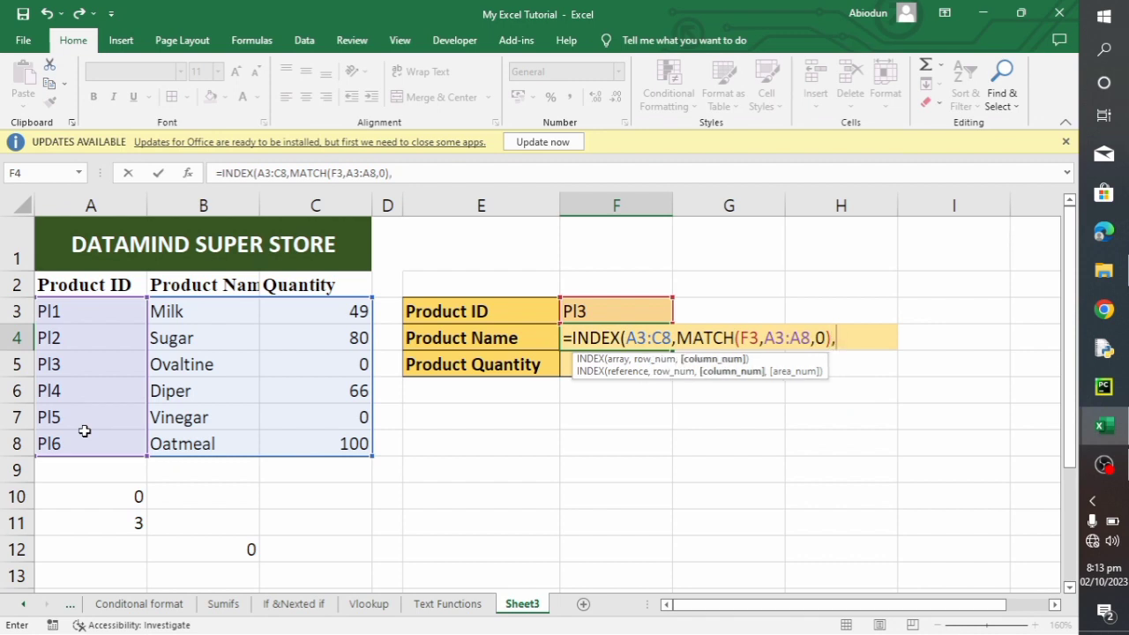
pyautogui.write('2)')
# - Set the column number of the F4 INDEX formula to 2 and enter the formula
pyautogui.press('Return')
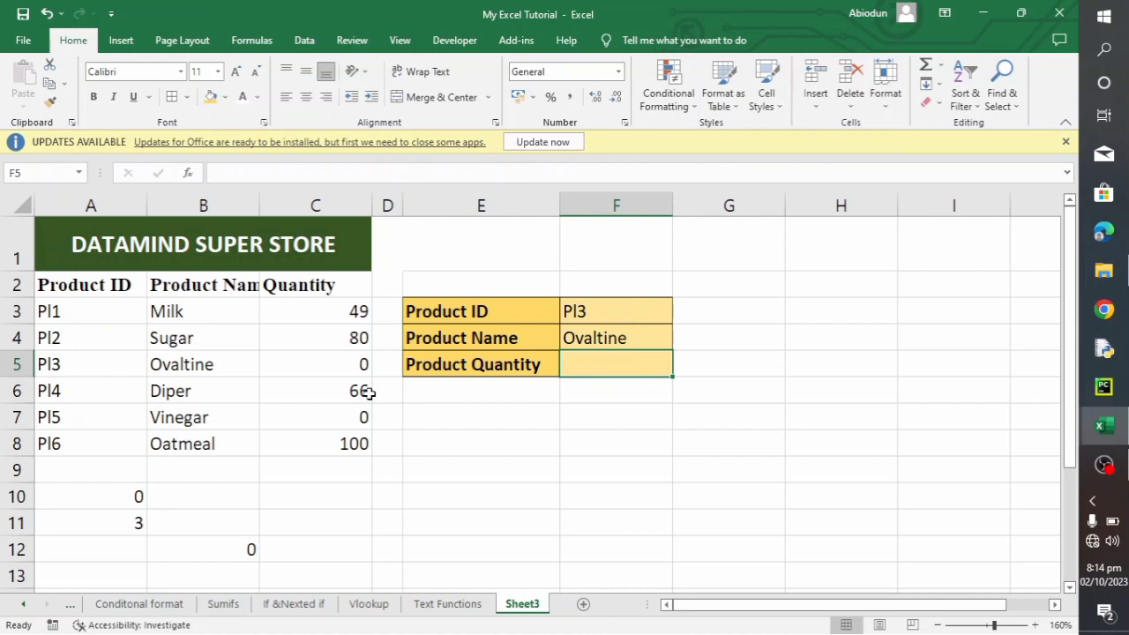
# - Begin an INDEX formula in the Product Quantity cell F5 with A3:C8 as its array
pyautogui.write('=')
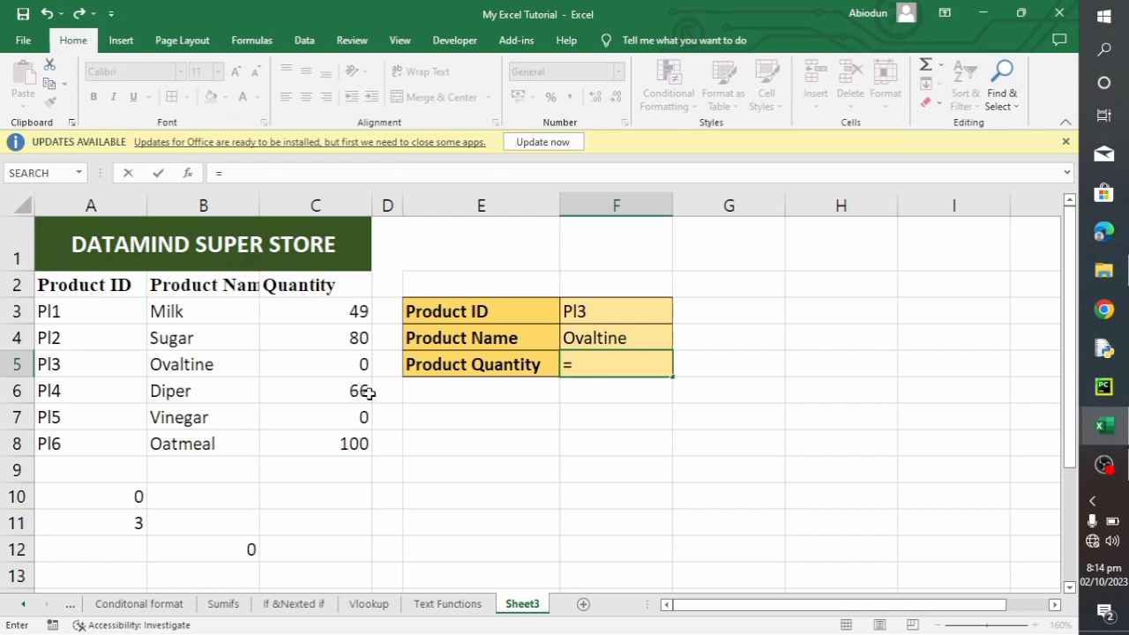
pyautogui.write('I')
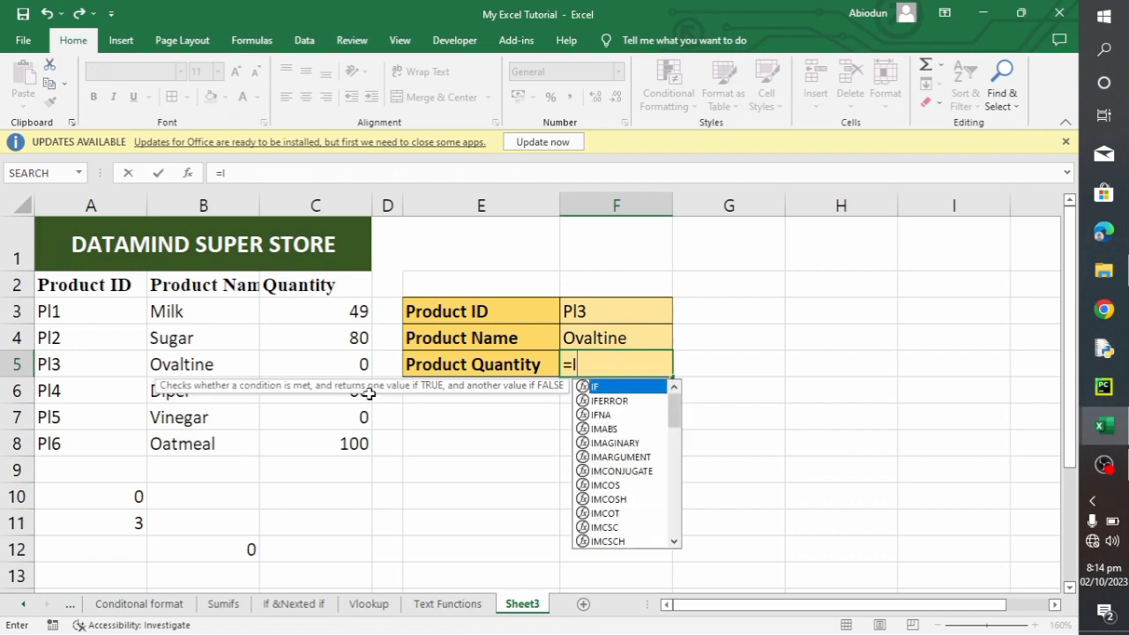
pyautogui.write('NDEX(')
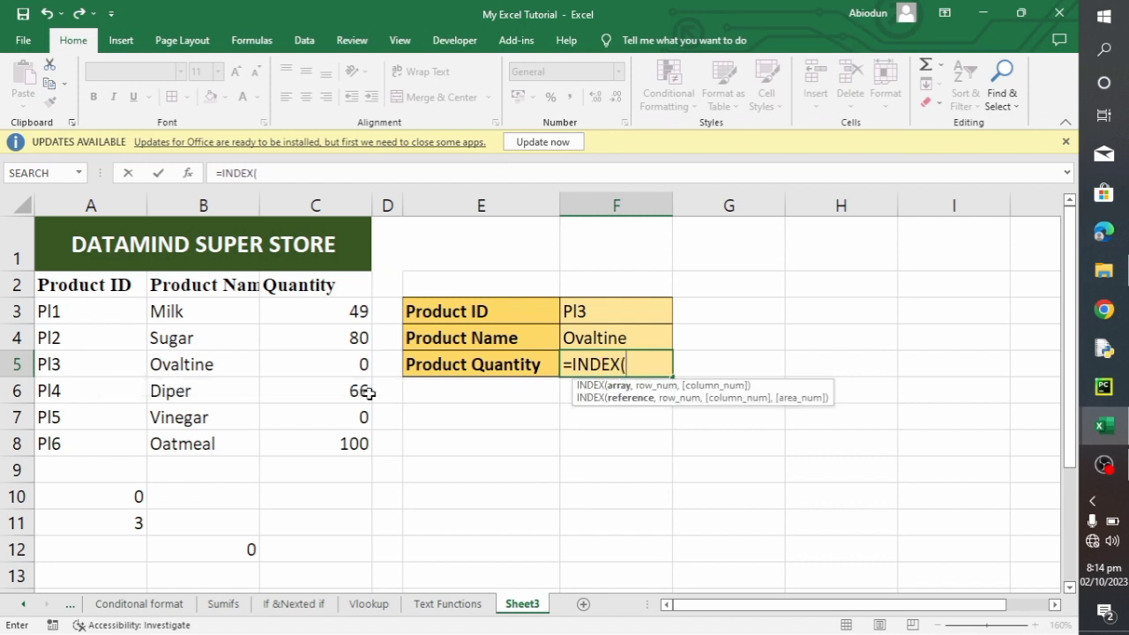
pyautogui.moveTo(66, 310)
pyautogui.mouseDown()
pyautogui.moveTo(232, 415)
pyautogui.moveTo(297, 436)
pyautogui.mouseUp()
pyautogui.write(',')
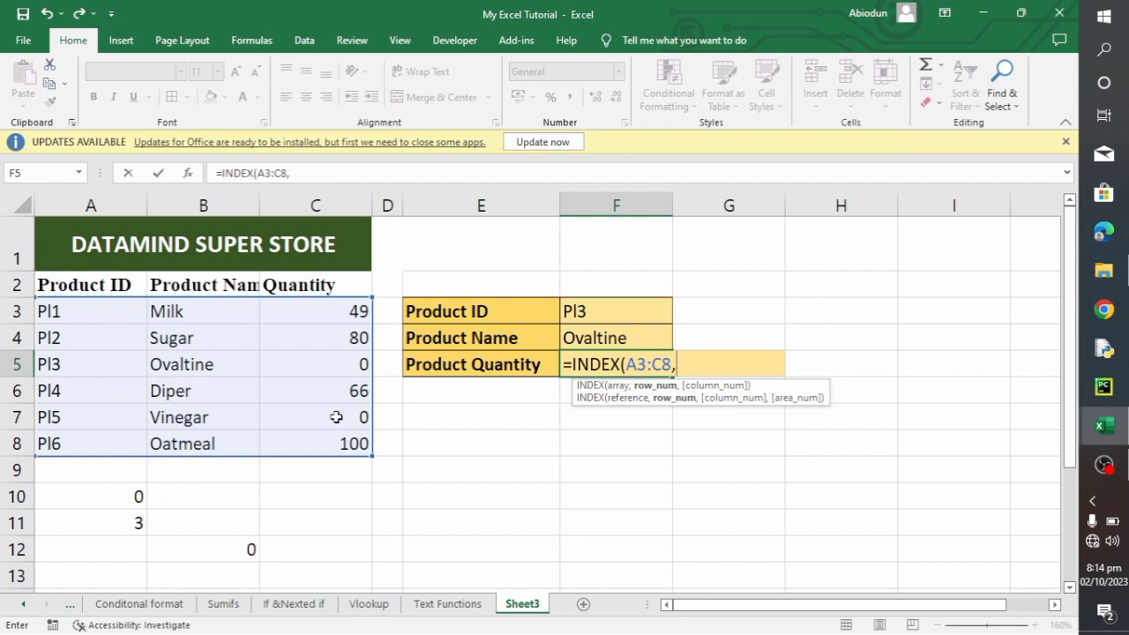
pyautogui.write('m')
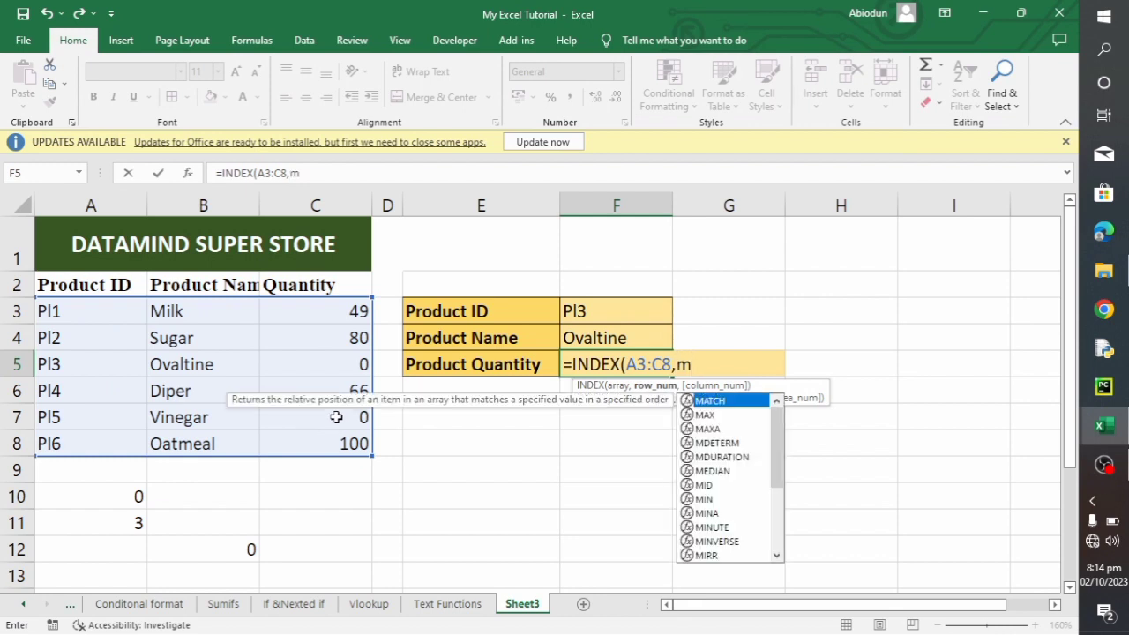
# - Nest a MATCH function as the row number of the F5 INDEX formula, with cell F3 as the lookup value
pyautogui.press('BackSpace')
pyautogui.write('MATCH')
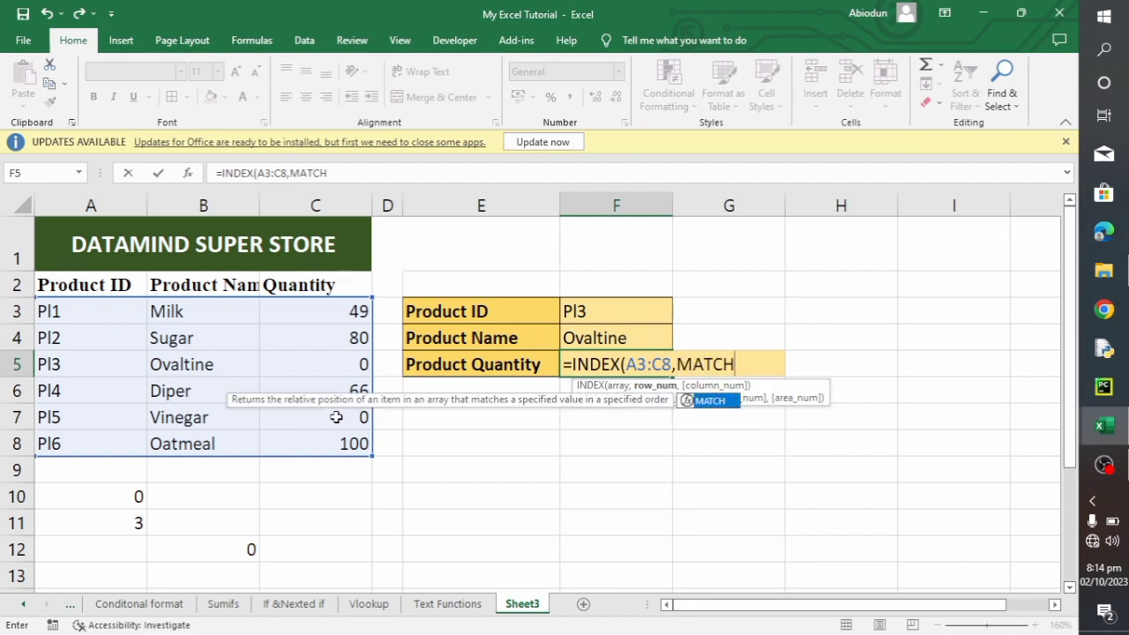
pyautogui.write('(')
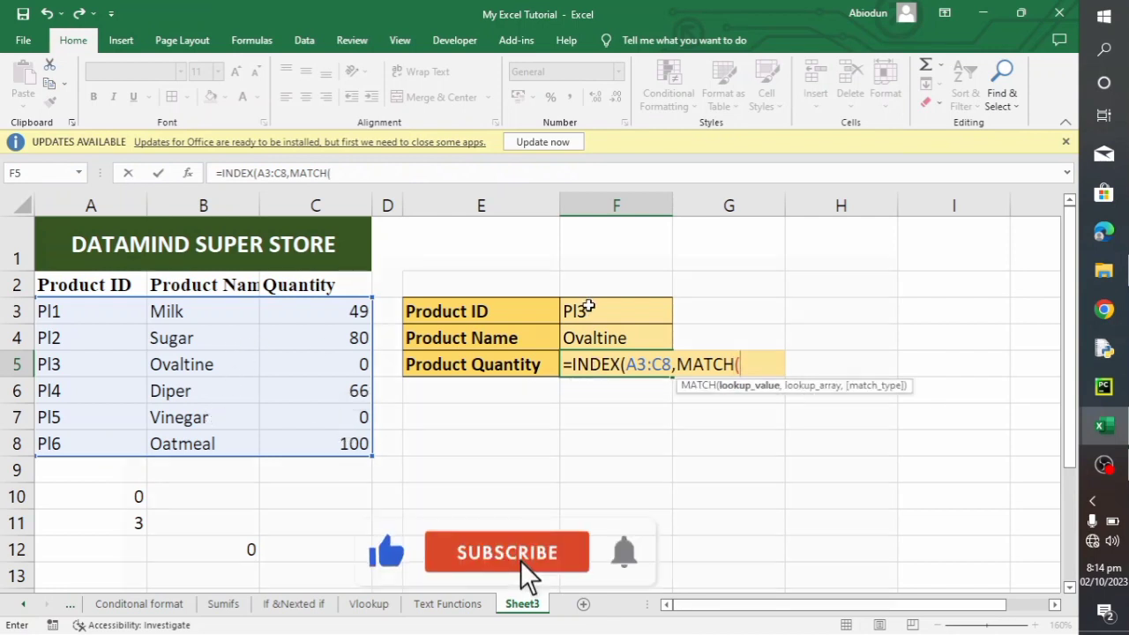
pyautogui.click(589, 308)
pyautogui.write(',')
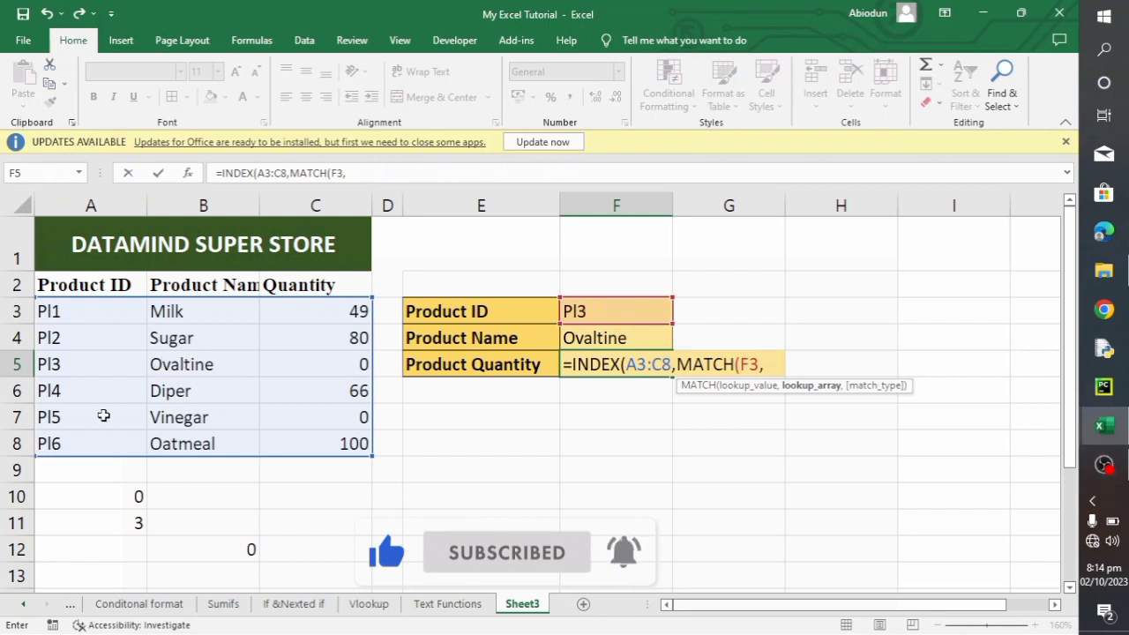
# - Give the nested MATCH in F5 the lookup array A3:A8 and match type 0, and close it
pyautogui.moveTo(85, 309); pyautogui.dragTo(118, 432)
pyautogui.write(',')
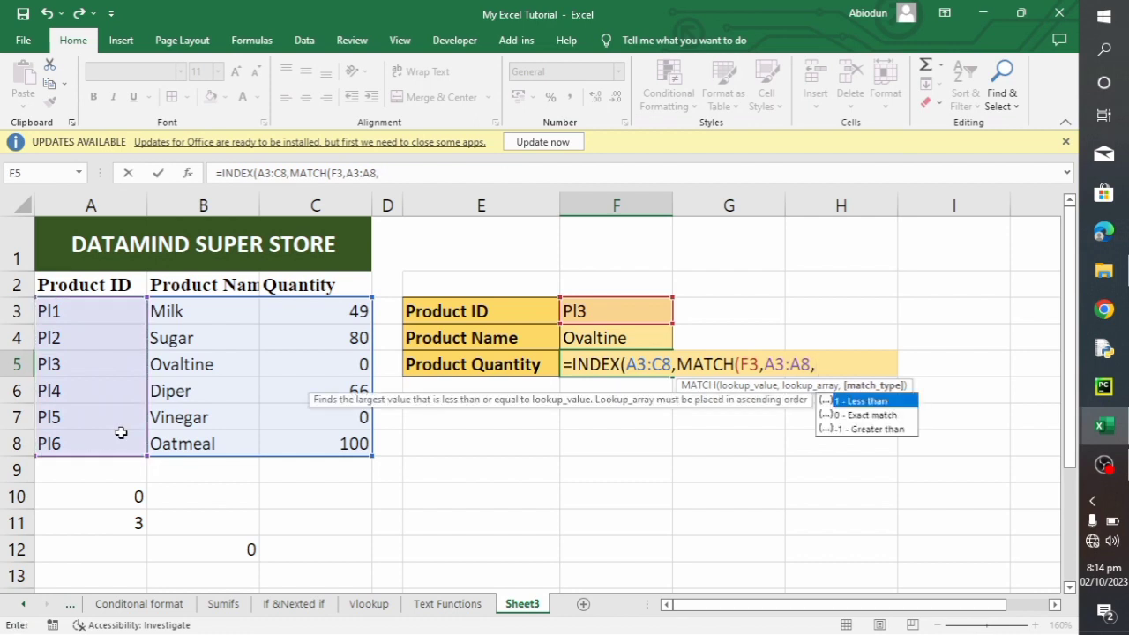
pyautogui.write('0),')
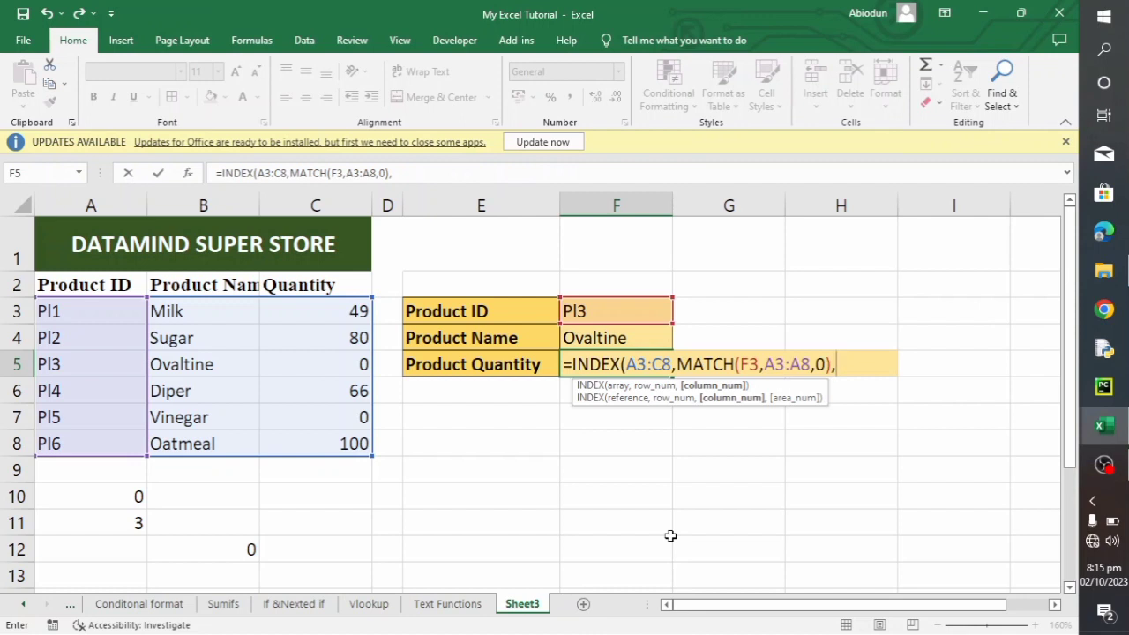
# - Set the column number of the F5 INDEX formula to 3, close the function and enter the formula
pyautogui.write('3)')
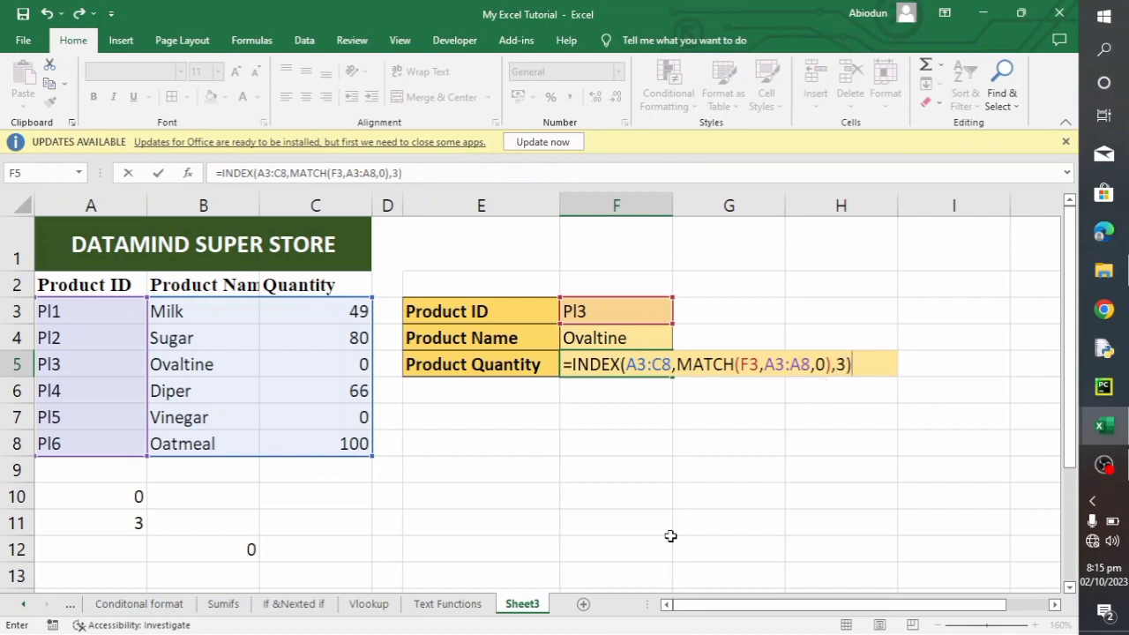
pyautogui.press('Return')
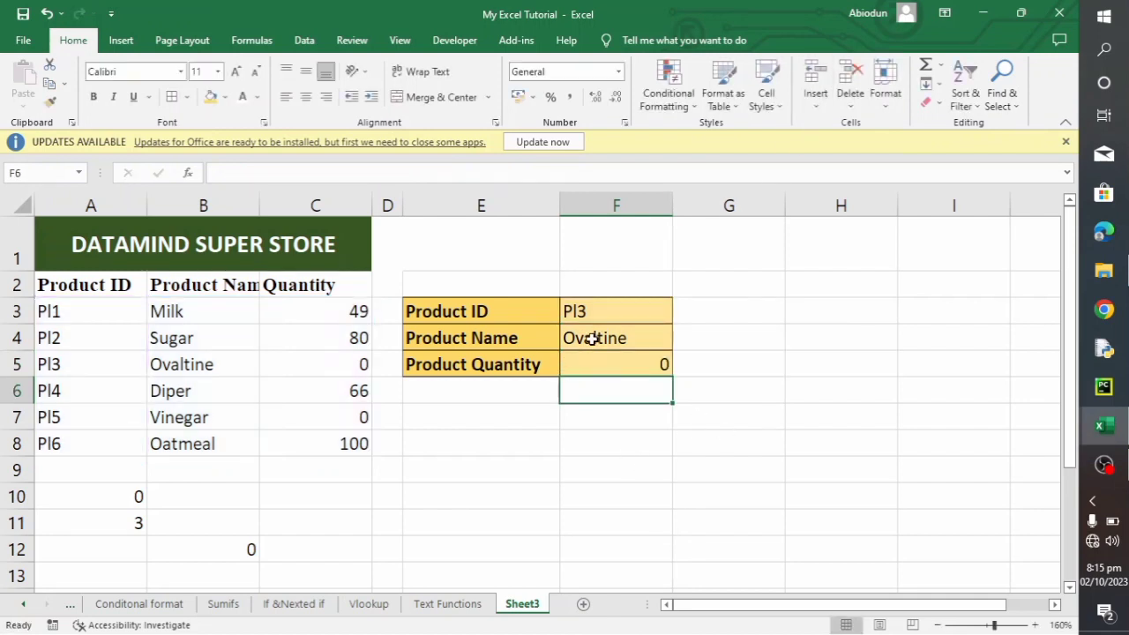
# - Replace the product ID in cell F3 with Pl2 to test both lookup formulas
pyautogui.click(609, 313)
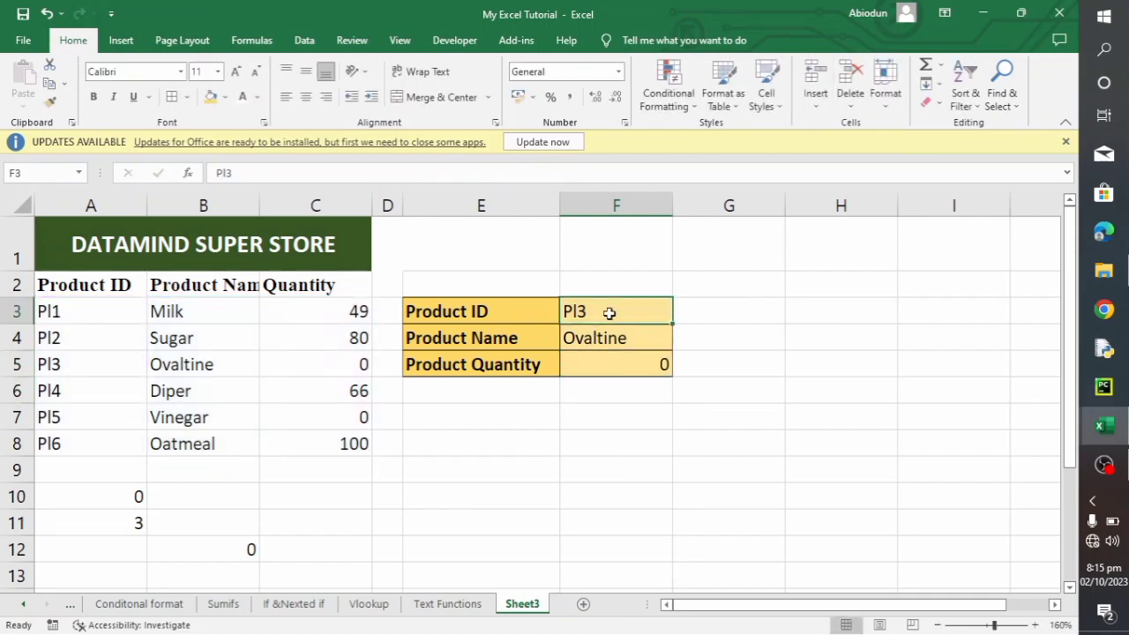
pyautogui.press('BackSpace')
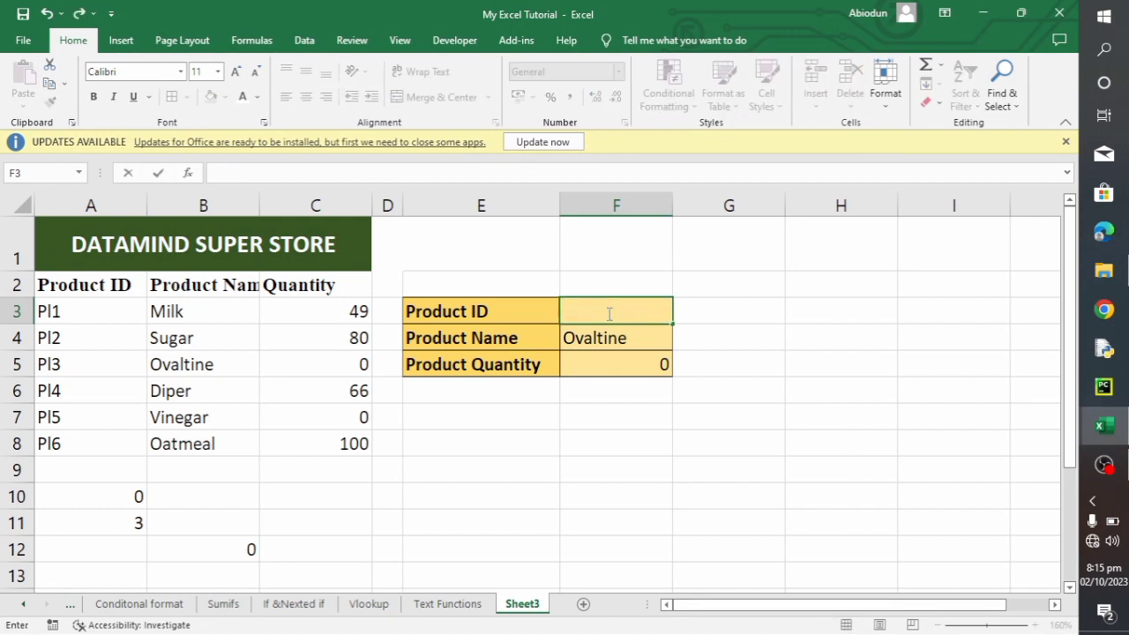
pyautogui.write('Pl2')
pyautogui.press('Return')
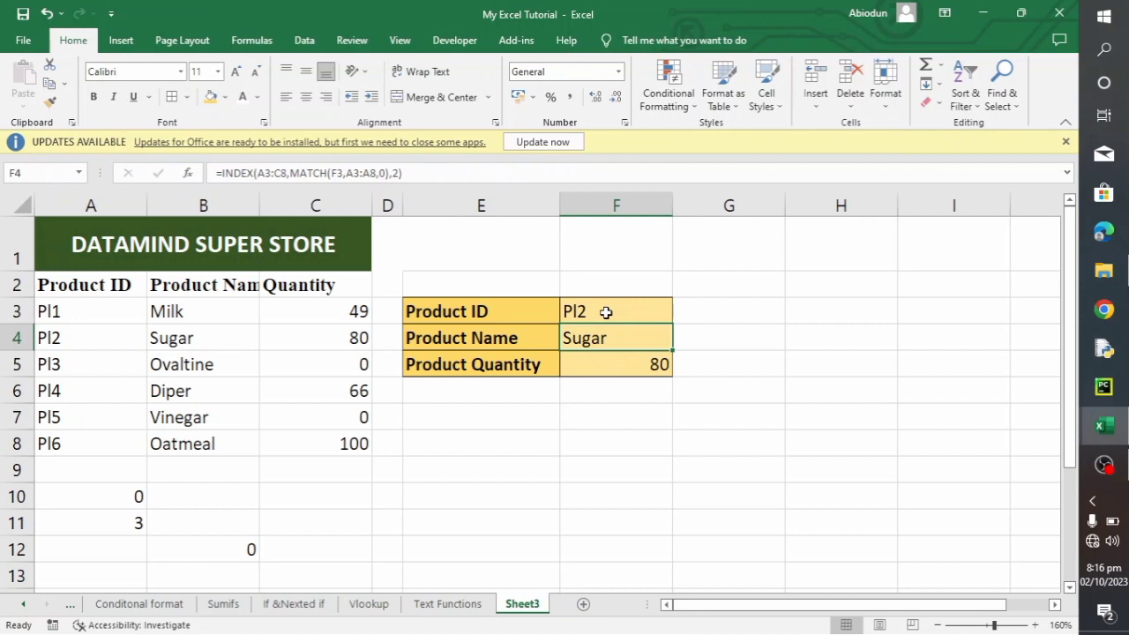
# - Clear the product ID from cell F3 of the lookup box
pyautogui.scroll(-1, 338, 373)
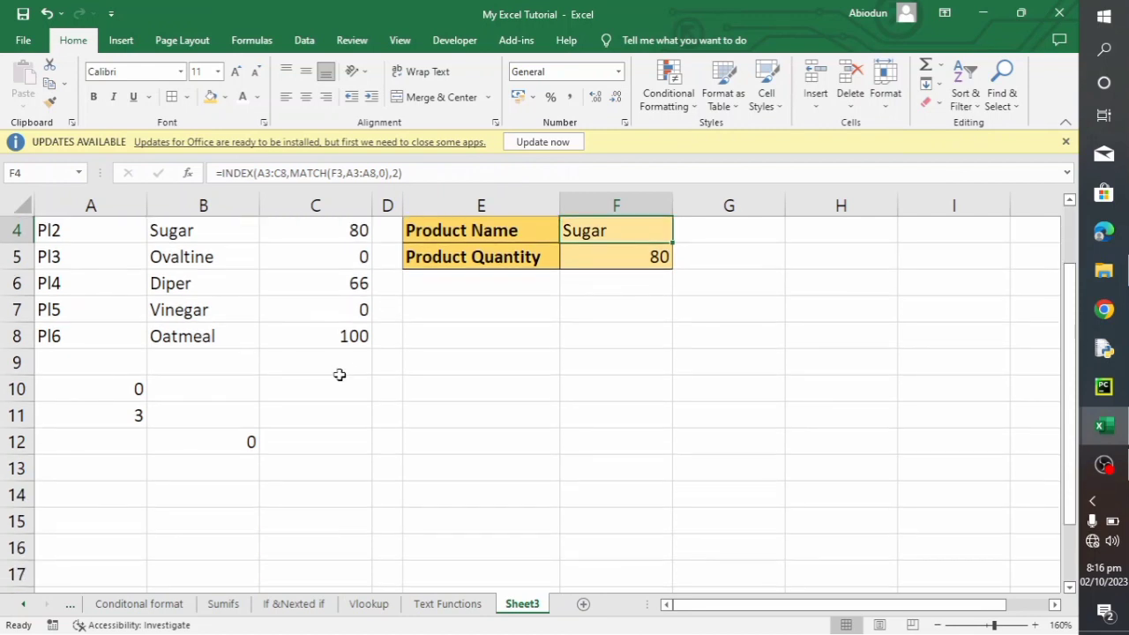
pyautogui.scroll(1, 485, 406)
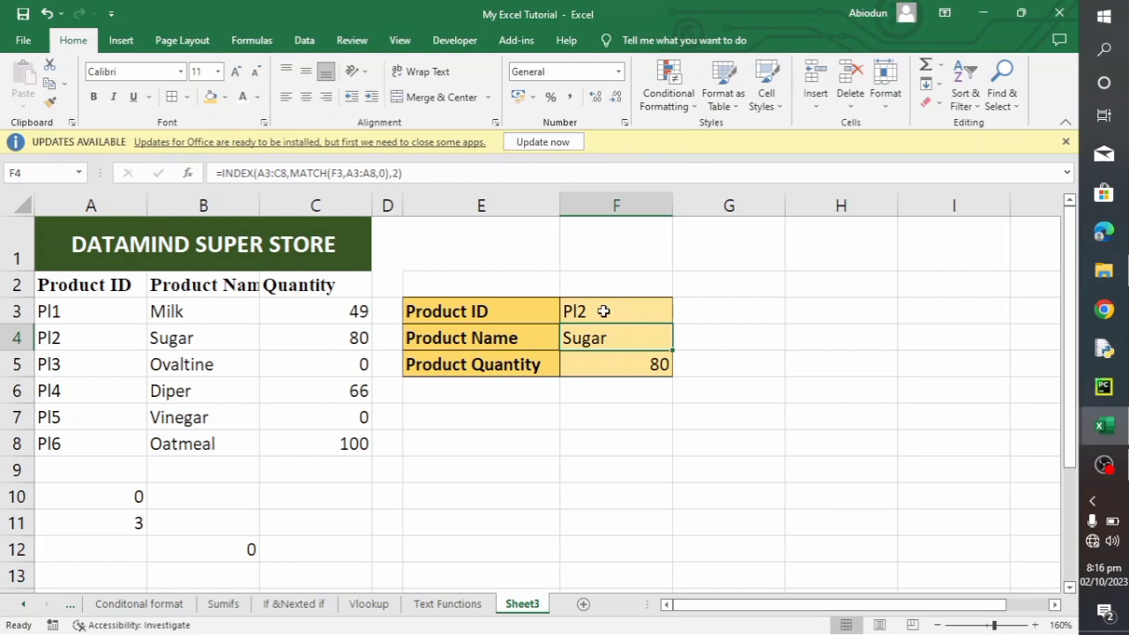
pyautogui.moveTo(574, 275); pyautogui.dragTo(574, 264)
pyautogui.click(621, 305)
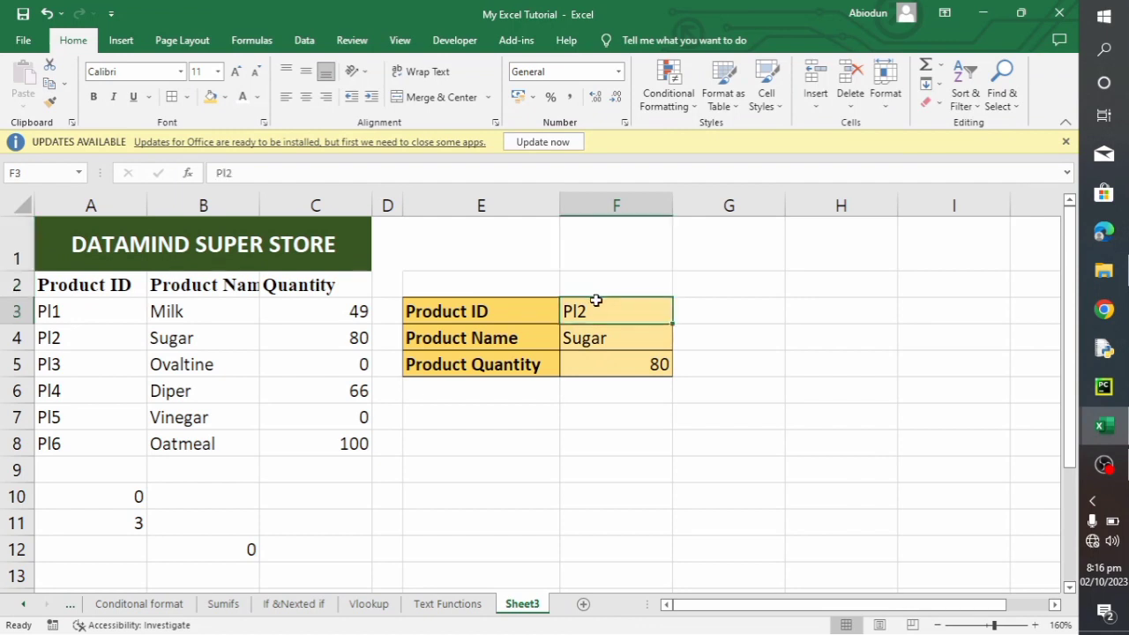
pyautogui.press('BackSpace')
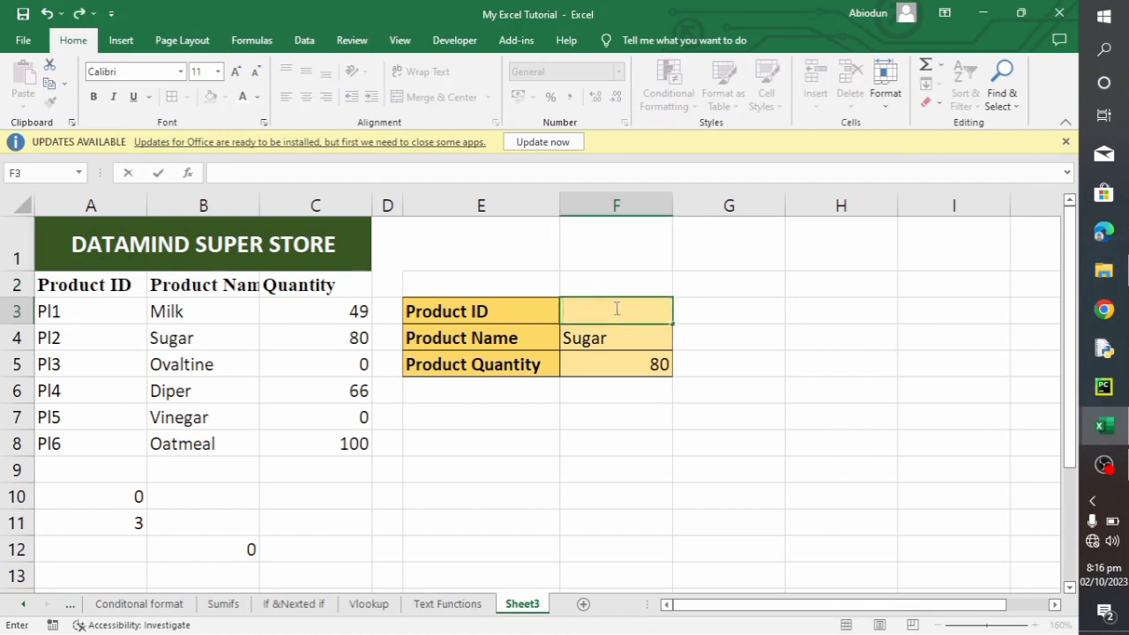
pyautogui.click(615, 283)
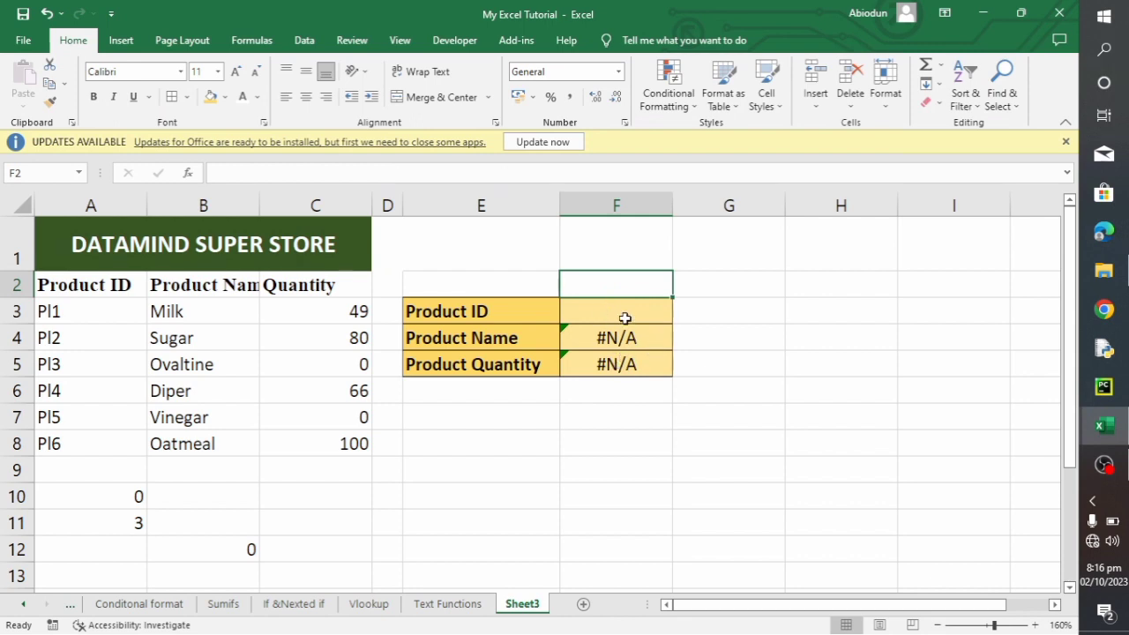
# - Start a data validation rule for the Product ID cell F3 that allows a List
pyautogui.click(621, 318)
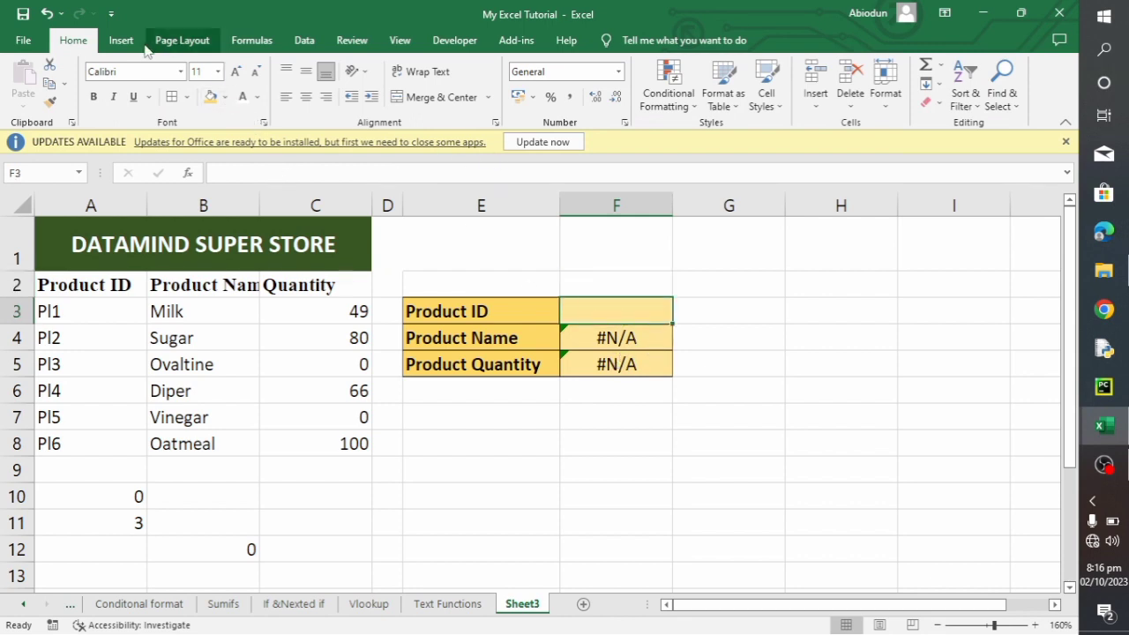
pyautogui.click(305, 40)
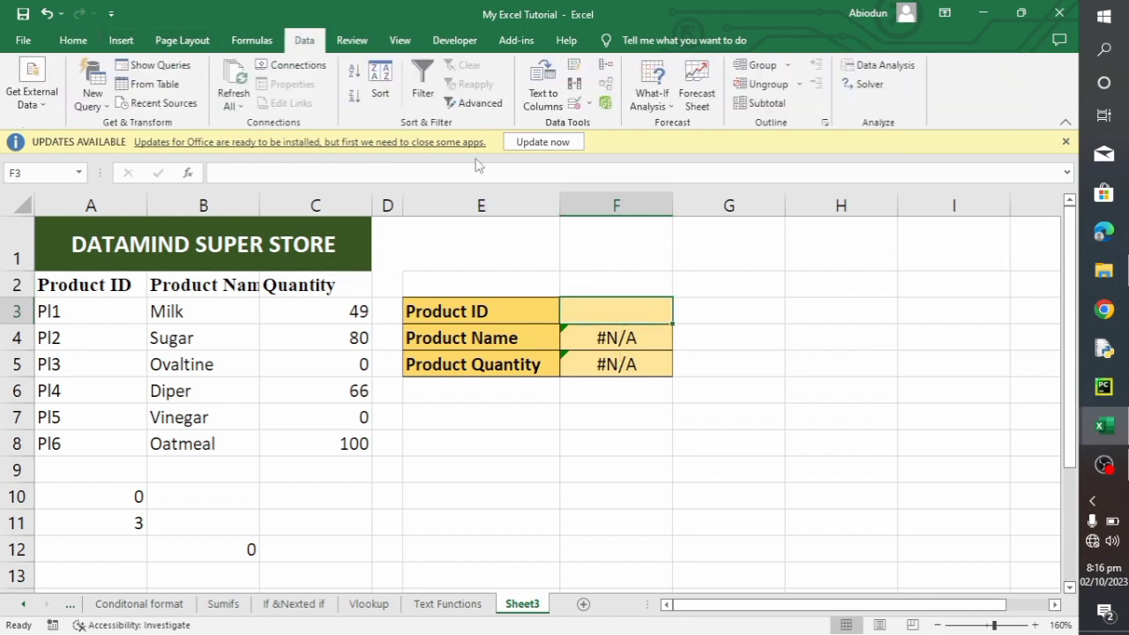
pyautogui.click(590, 105)
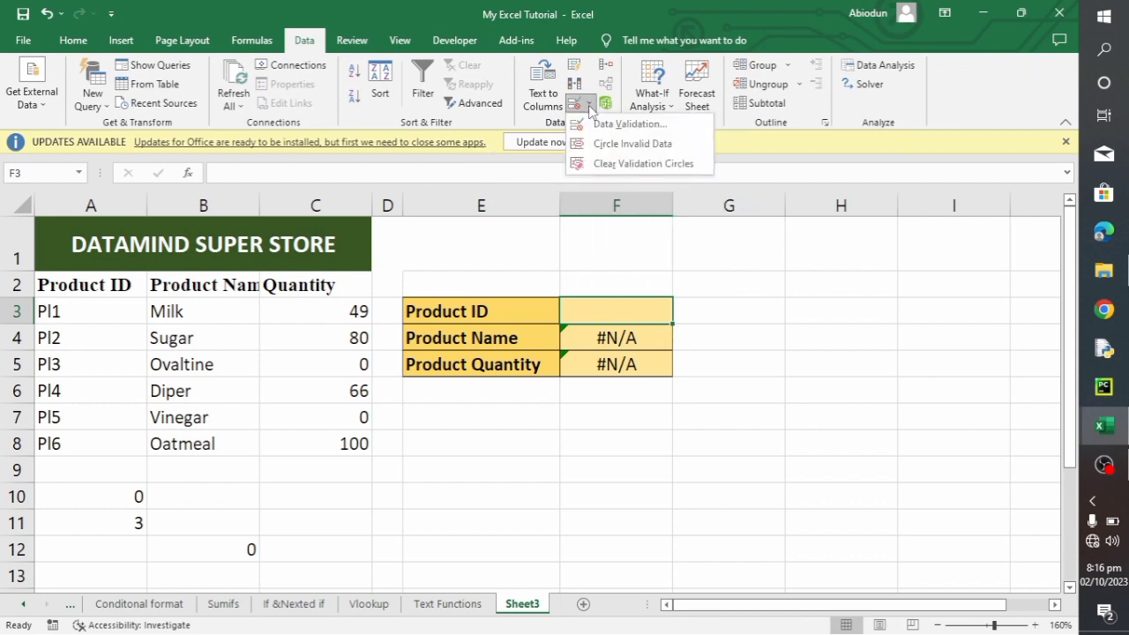
pyautogui.click(618, 125)
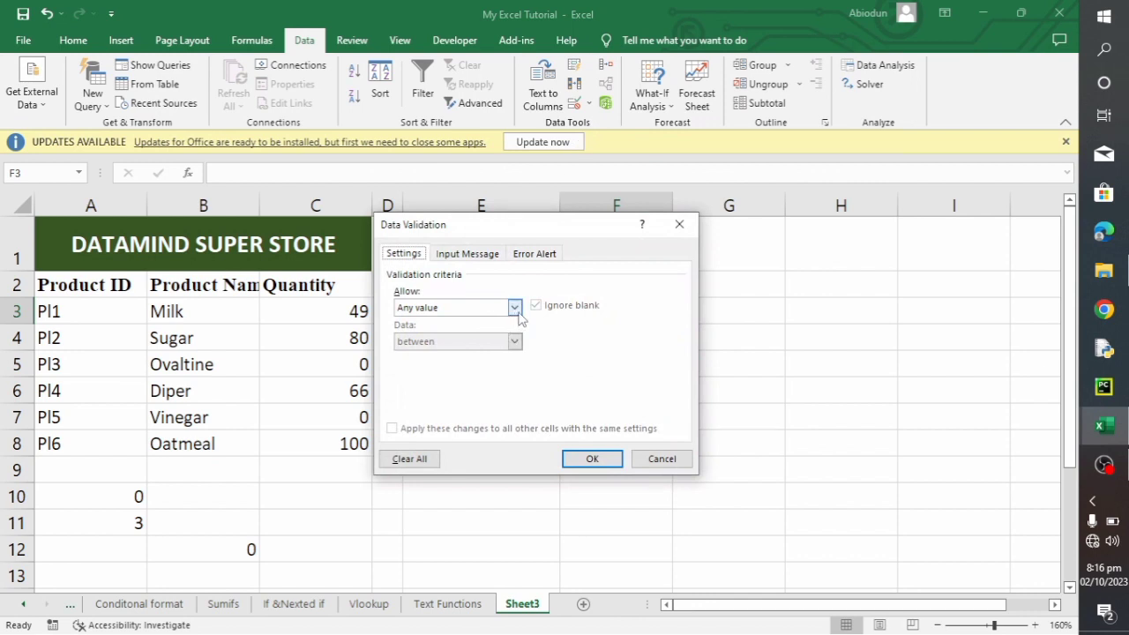
pyautogui.click(514, 308)
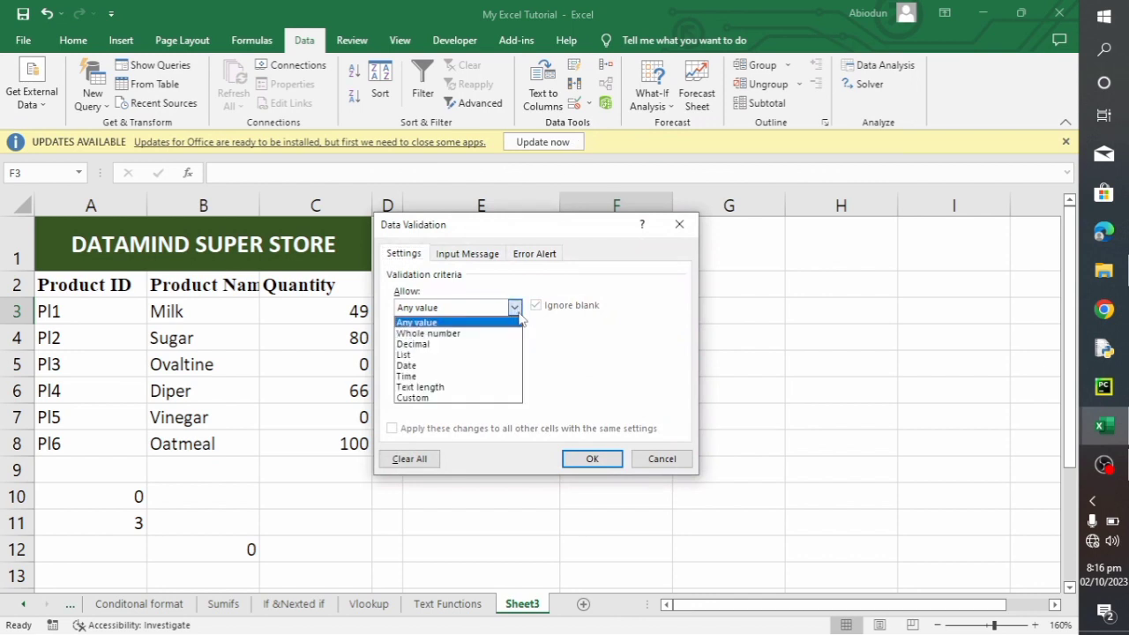
pyautogui.click(457, 355)
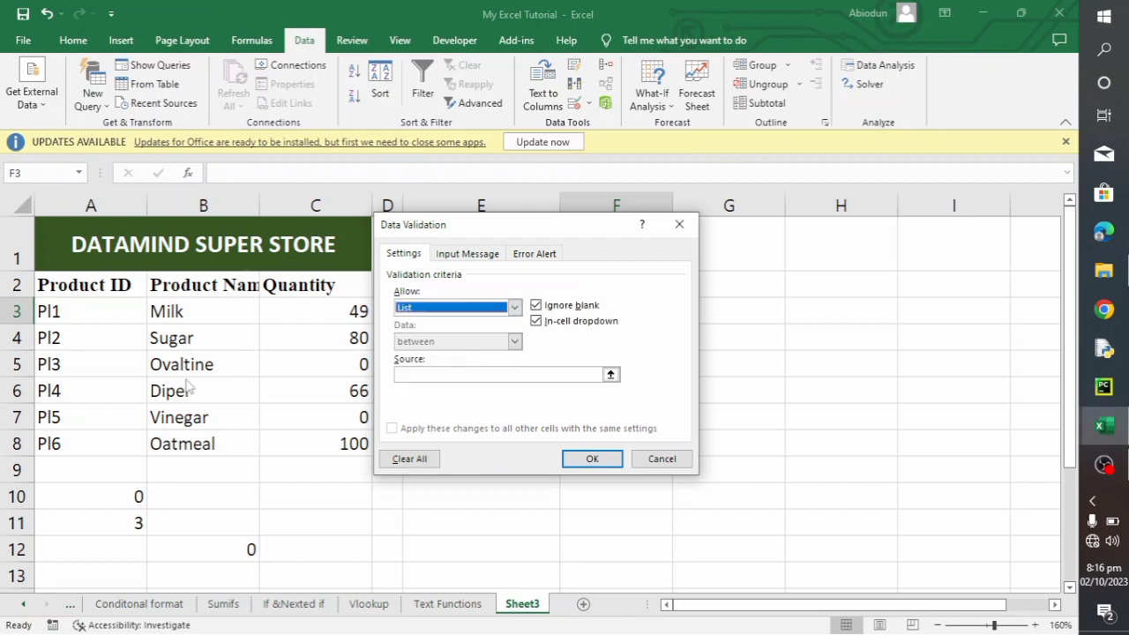
# - Use the product IDs in A3:A8 as the source of the F3 validation list and apply the rule
pyautogui.click(610, 375)
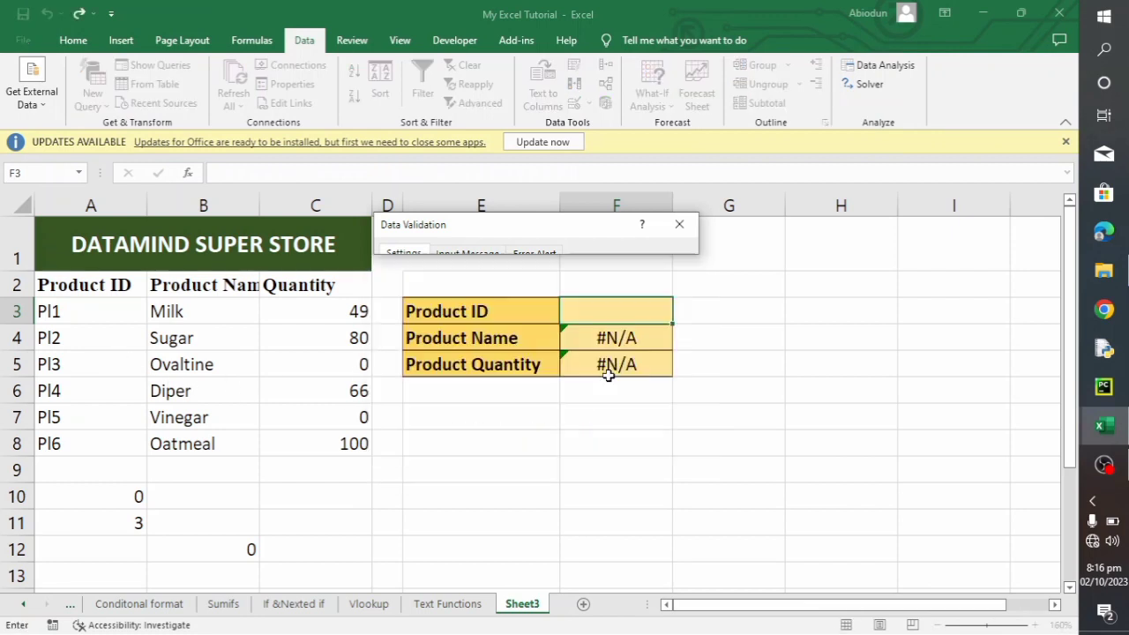
pyautogui.moveTo(82, 314); pyautogui.dragTo(84, 439)
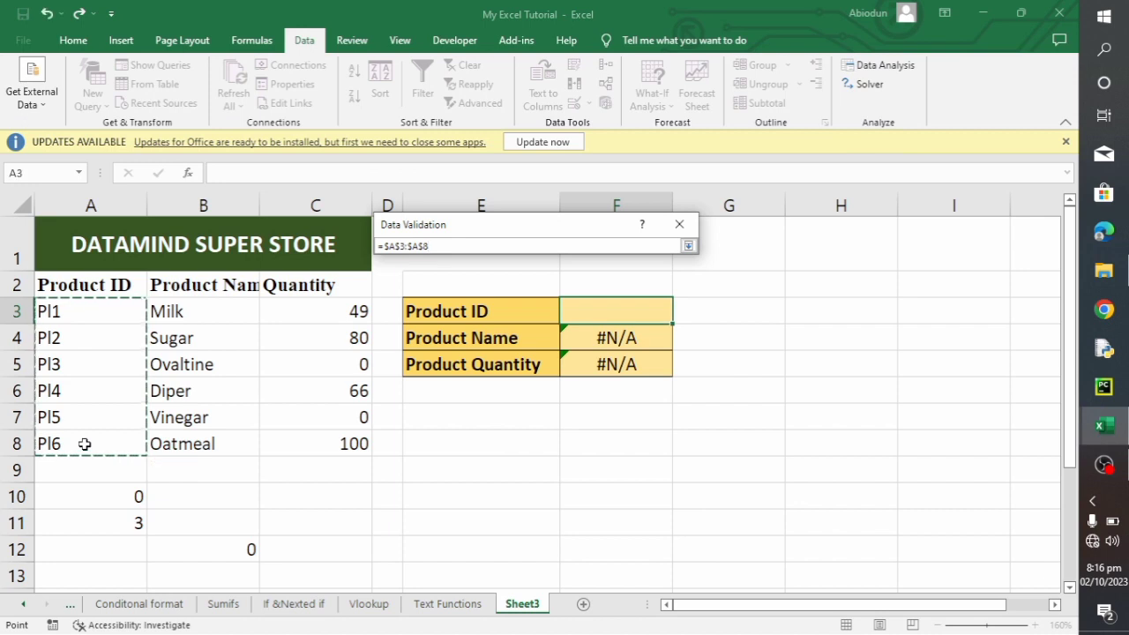
pyautogui.click(688, 246)
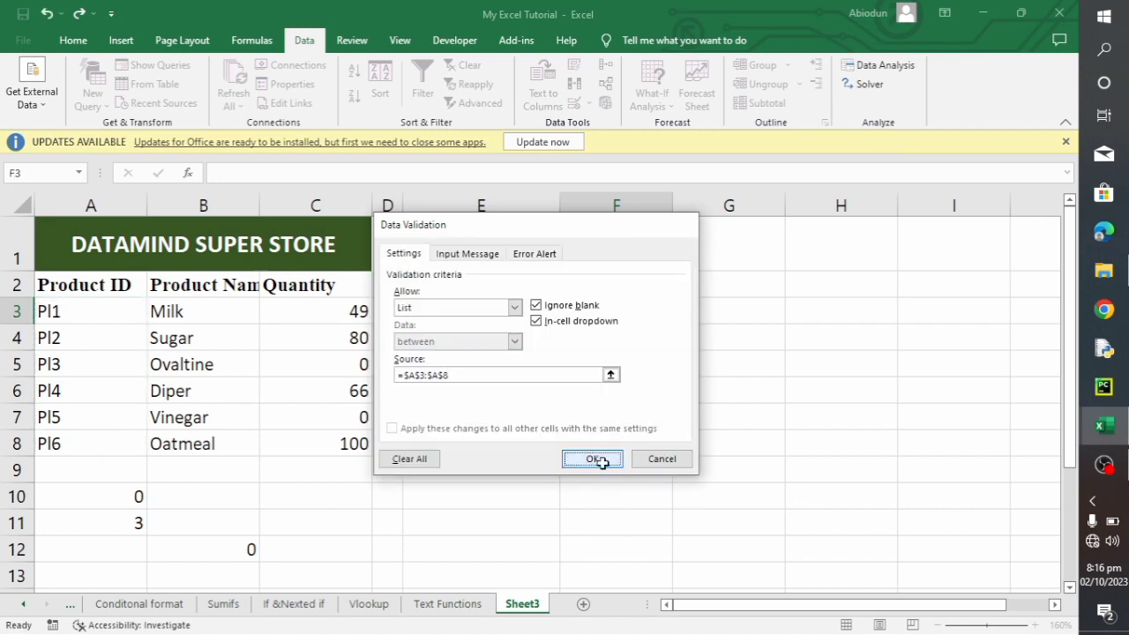
pyautogui.click(593, 459)
# - Choose product ID Pl4 from the drop-down list in F3 and widen column E slightly
pyautogui.click(679, 315)
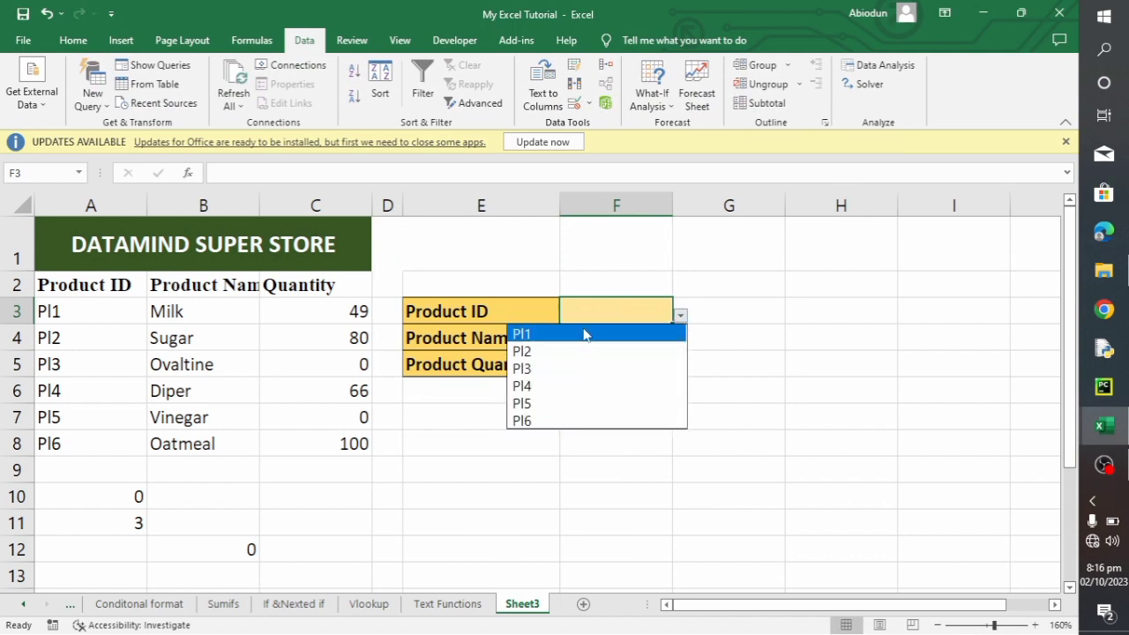
pyautogui.click(571, 390)
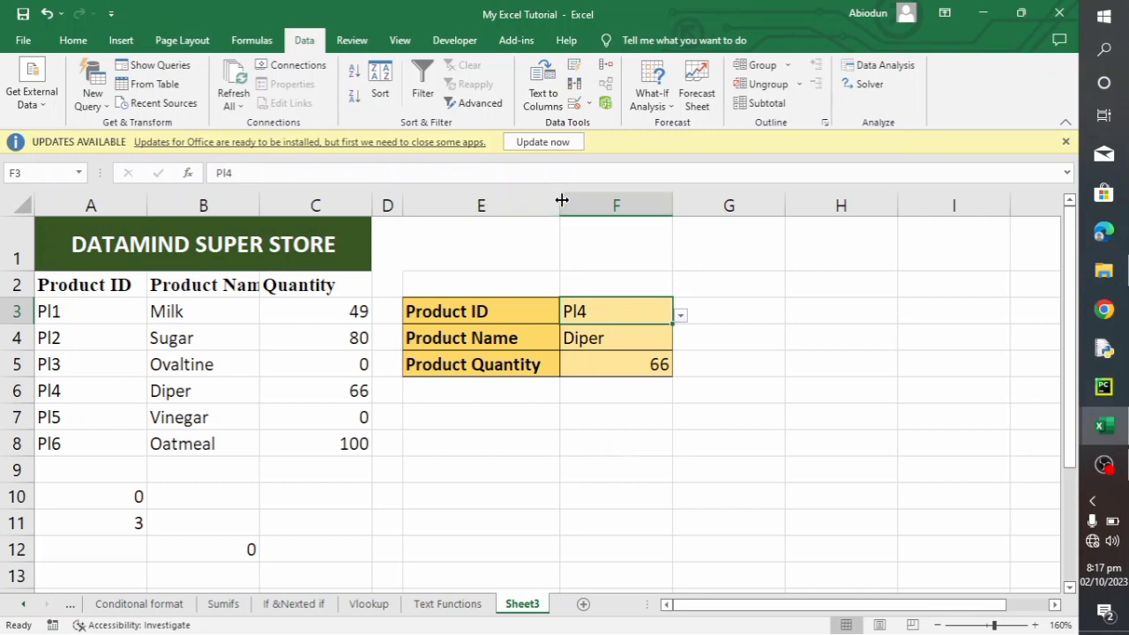
pyautogui.moveTo(555, 201)
pyautogui.mouseDown()
pyautogui.moveTo(529, 202)
pyautogui.moveTo(576, 202)
pyautogui.mouseUp()
pyautogui.click(600, 418)
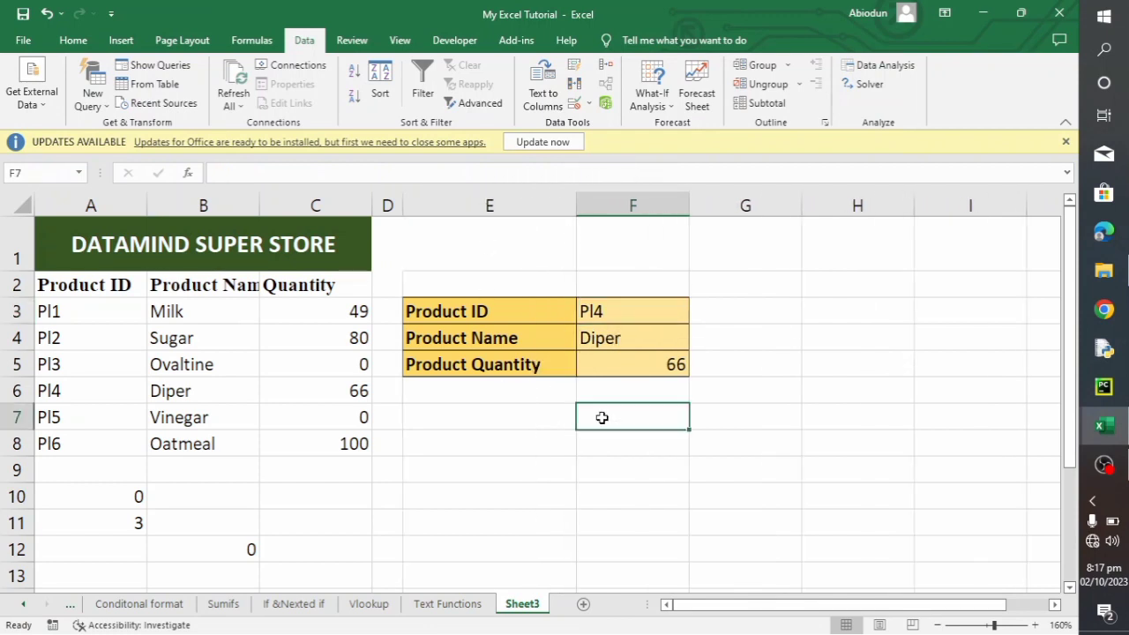